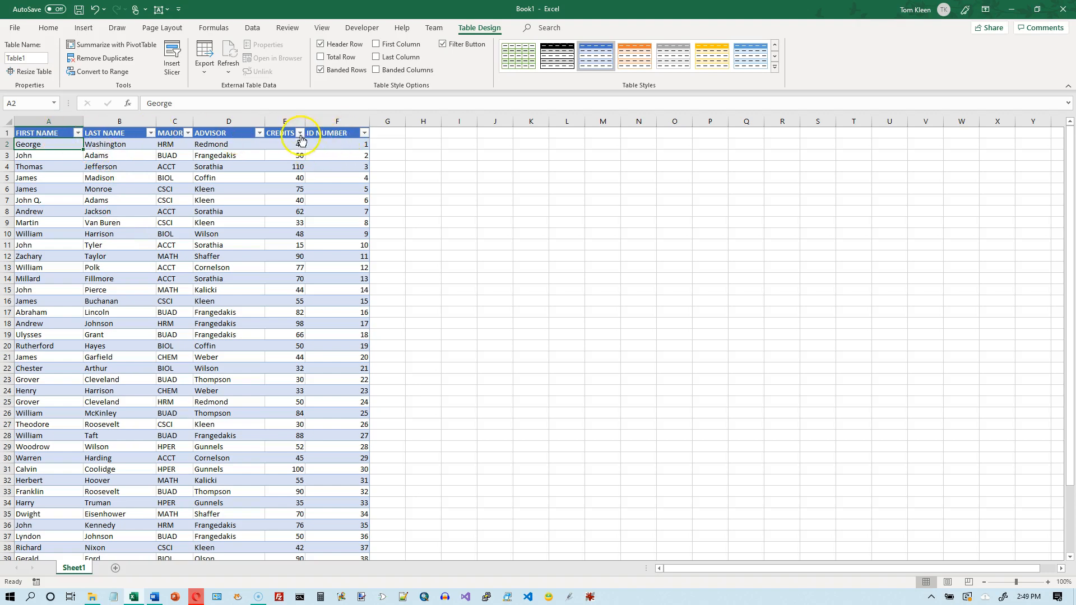
- Convert the student table into a normal range of cells
click(49, 28)
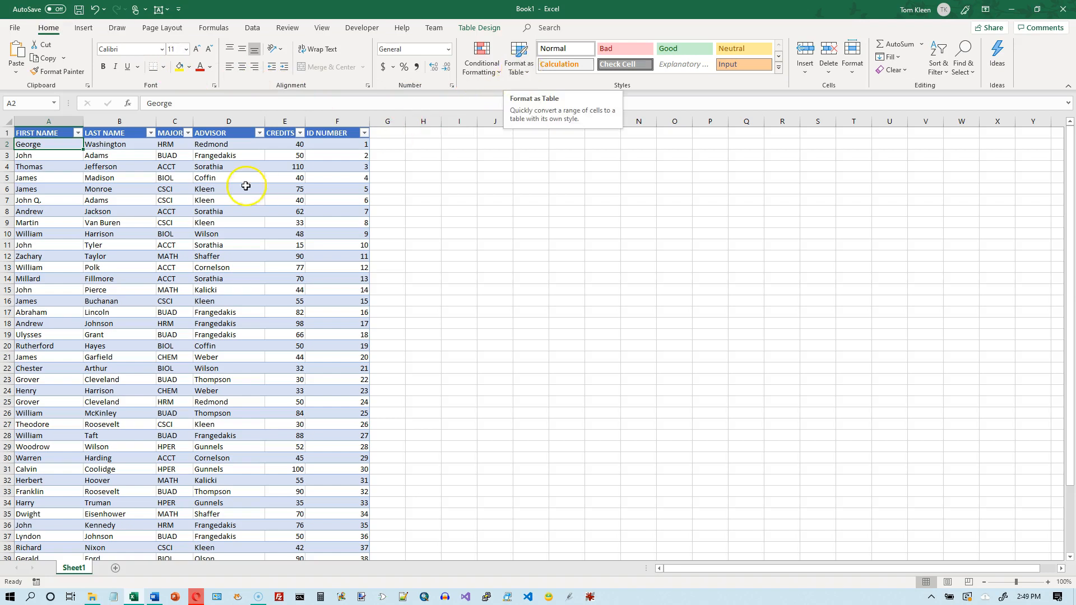
click(185, 156)
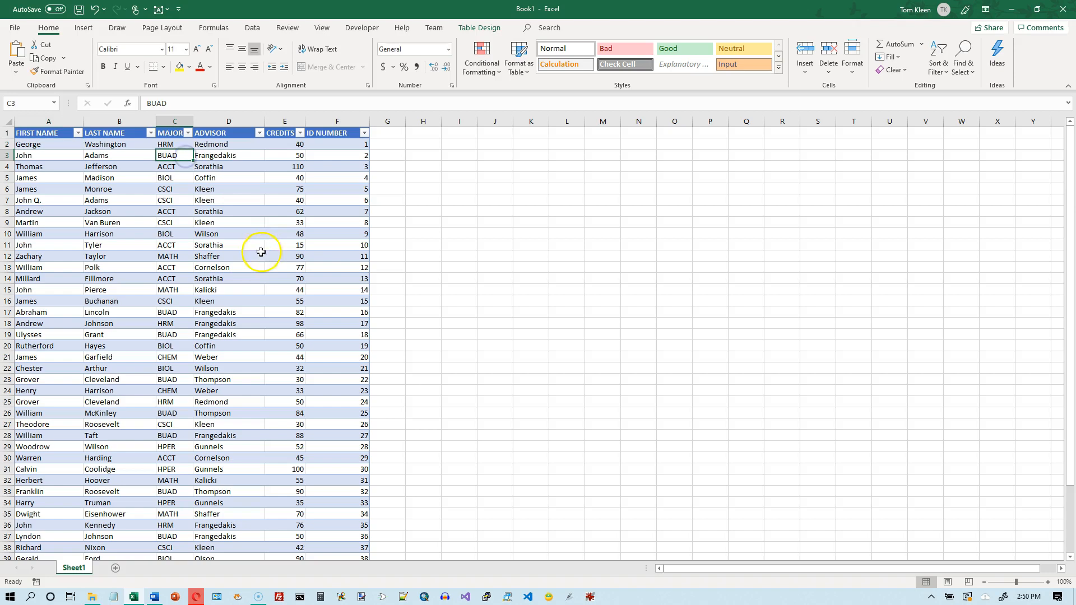
click(479, 29)
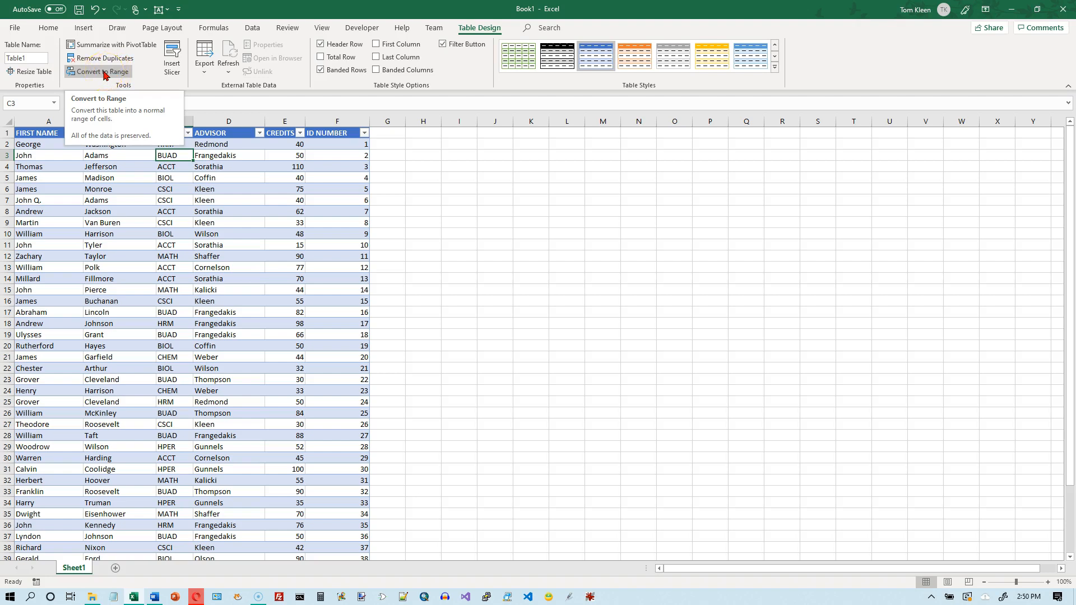
scroll(343, 452, down, 4)
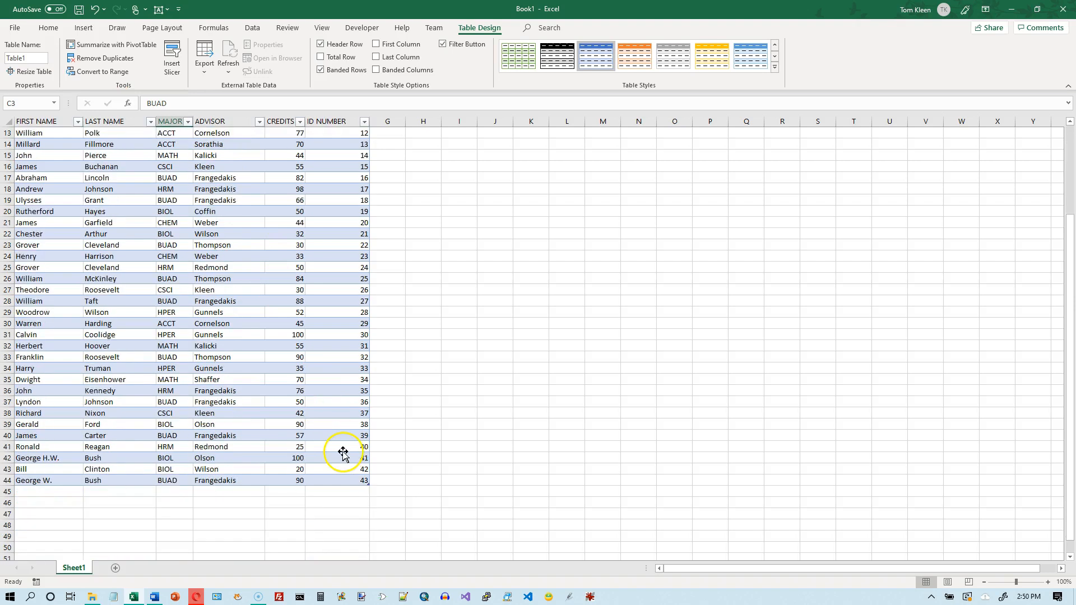
scroll(343, 453, down, 1)
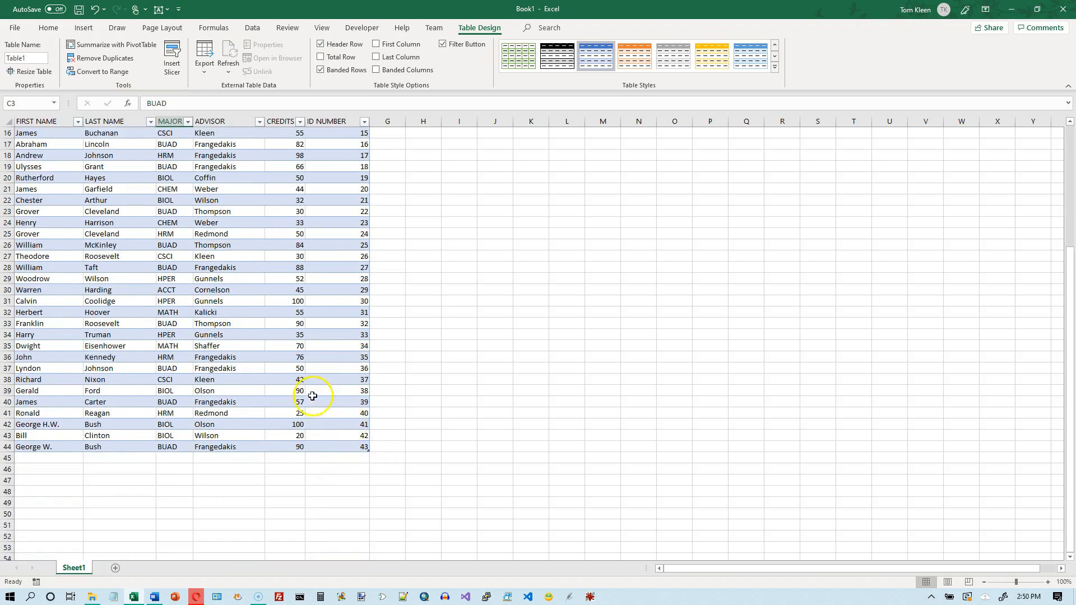
scroll(314, 400, up, 5)
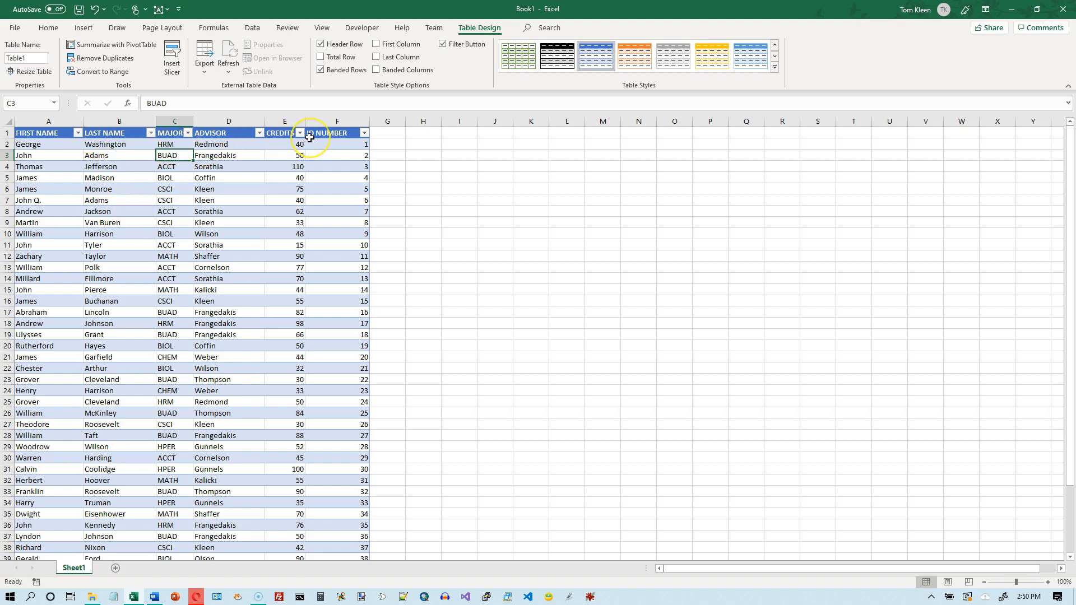
click(95, 73)
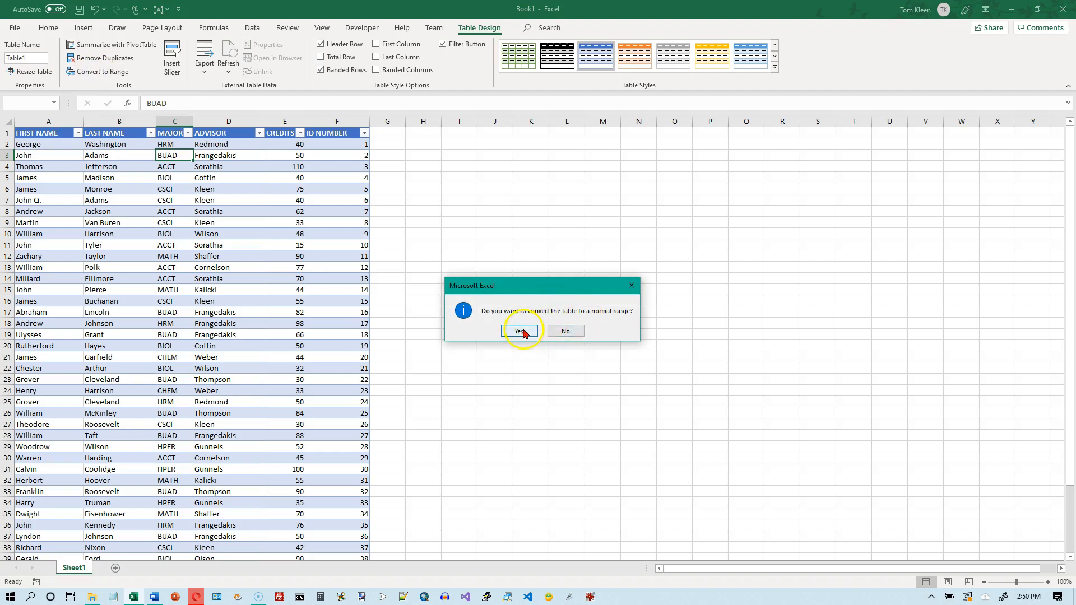
click(521, 330)
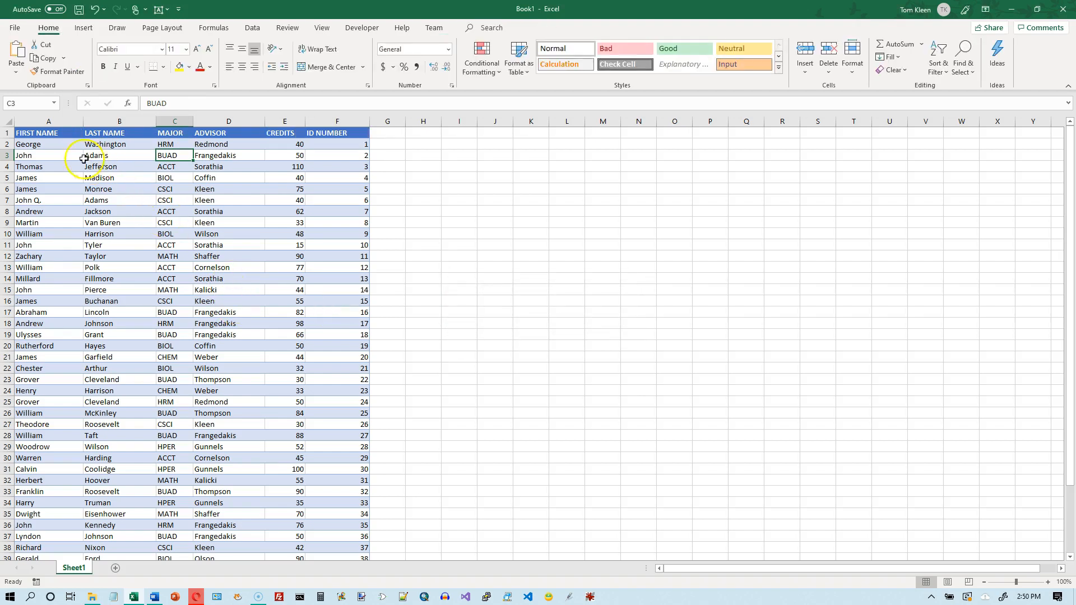
- Remove all fill colour and borders from the entire worksheet
click(8, 121)
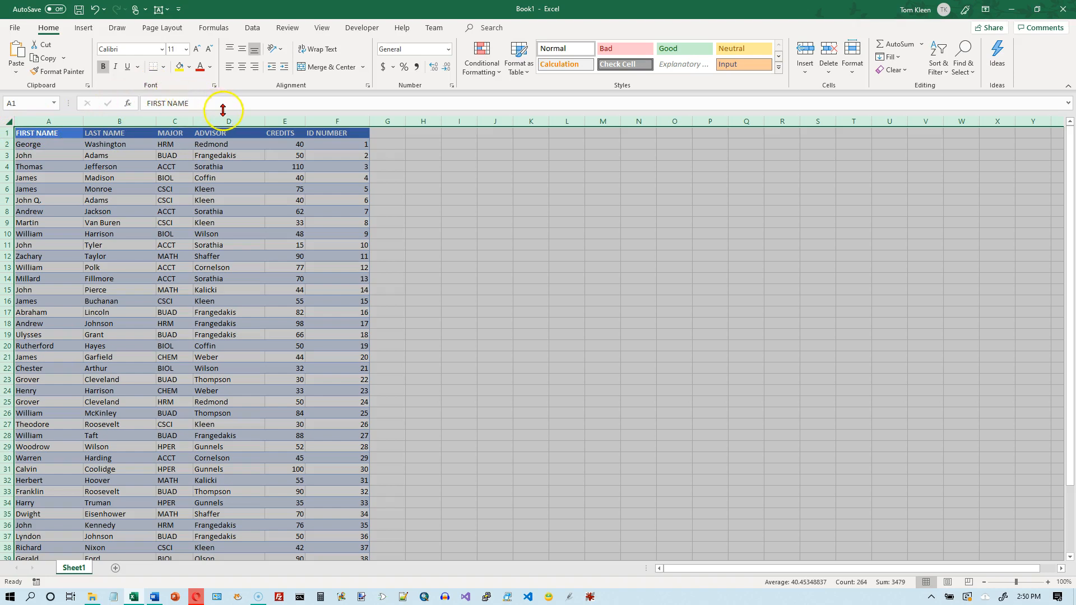
click(190, 68)
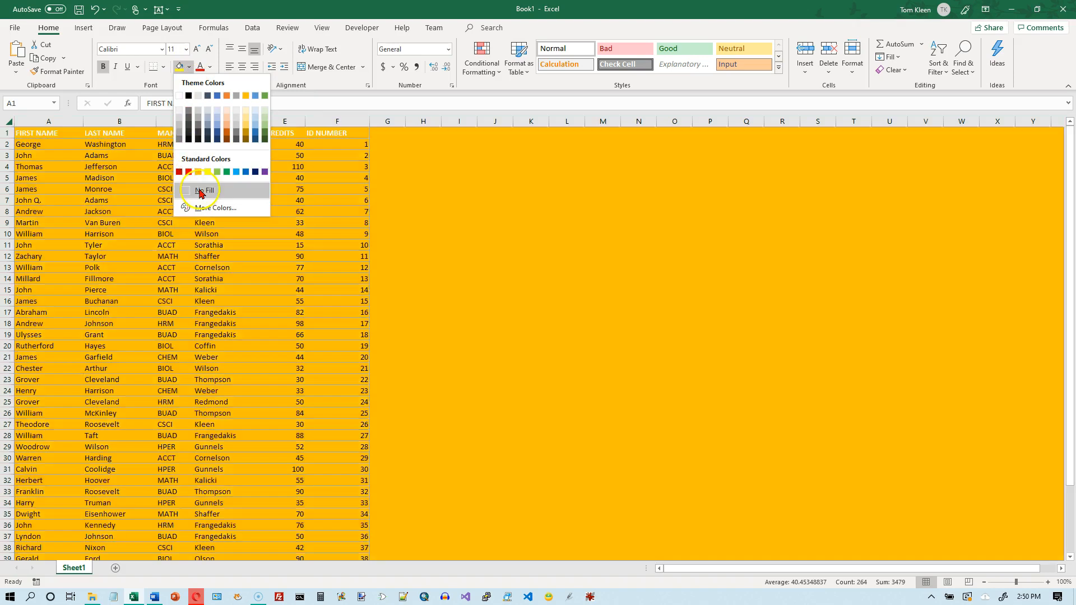
click(203, 190)
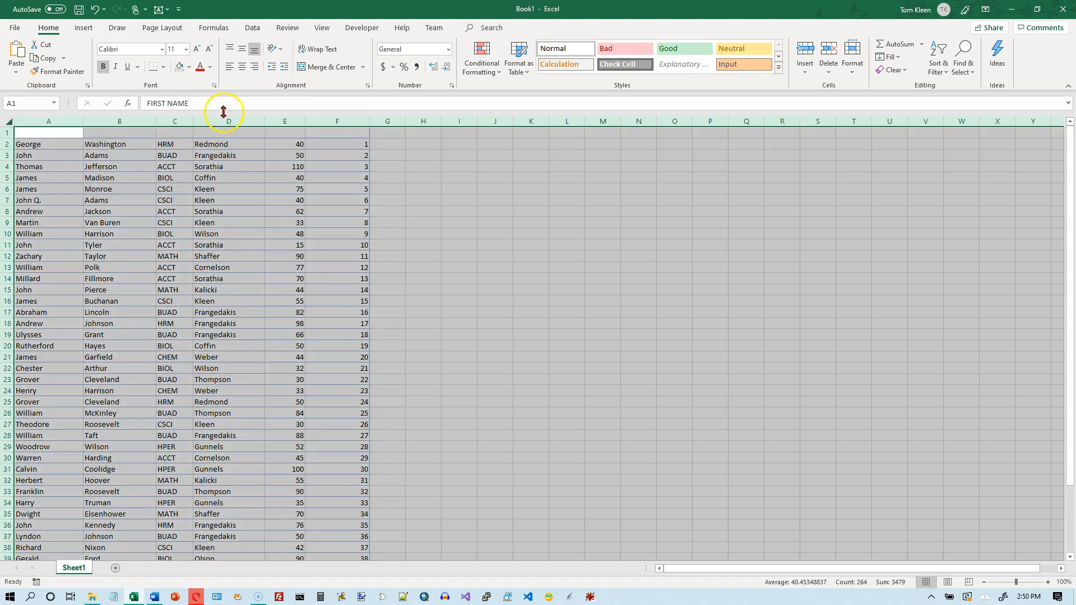
click(164, 68)
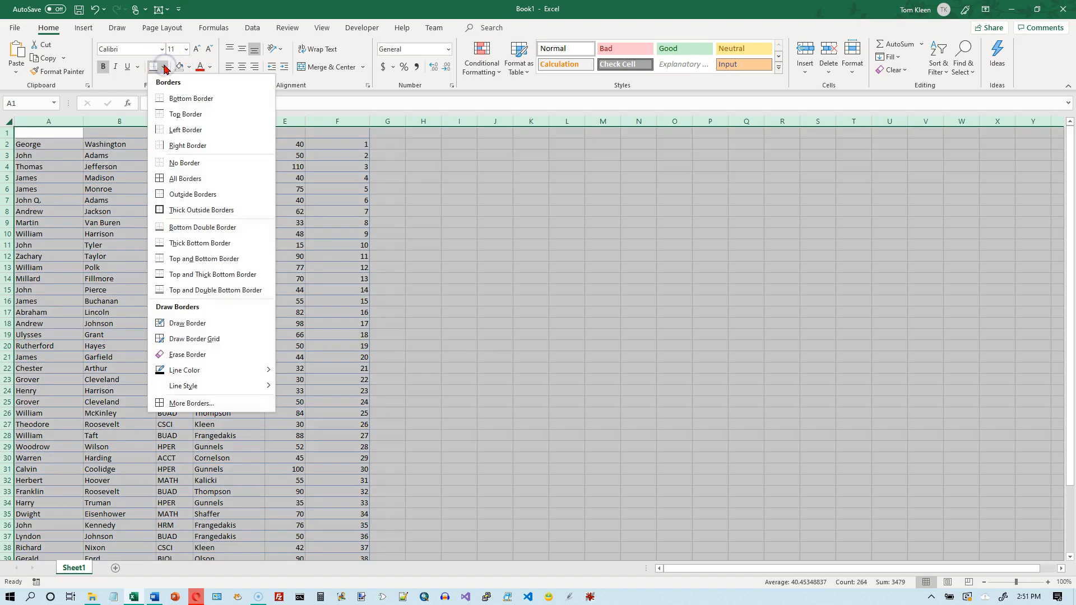
click(184, 162)
- Set the font colour of the header cells A1:F1 to Automatic
click(51, 133)
drag(51, 134, 331, 133)
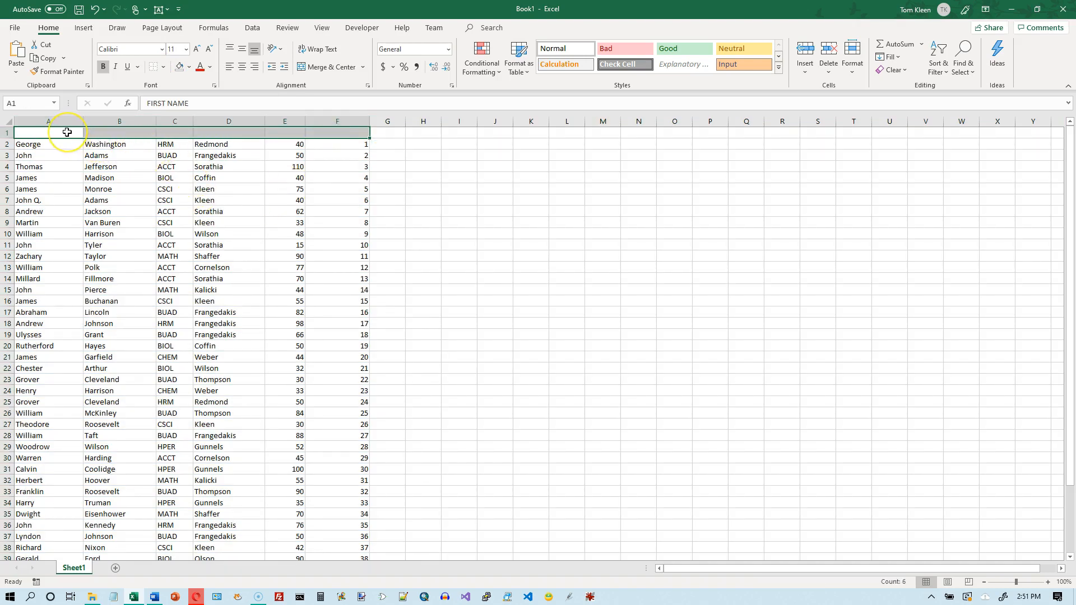
click(211, 69)
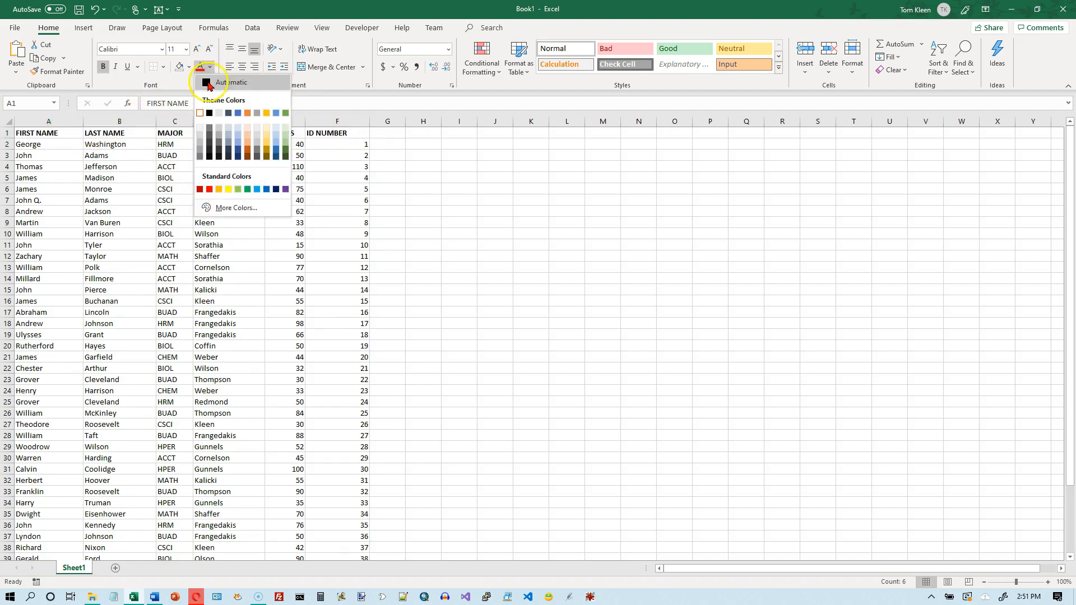
click(208, 82)
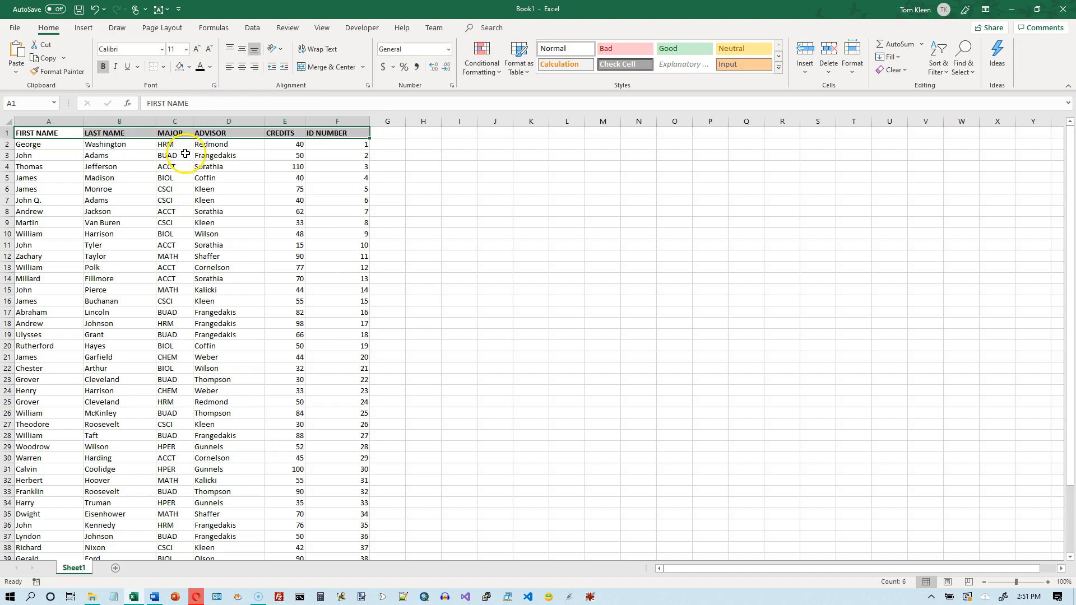
- Format the range A1:F44 as a table with headers, using the blue style from the first row of the Medium group
click(114, 156)
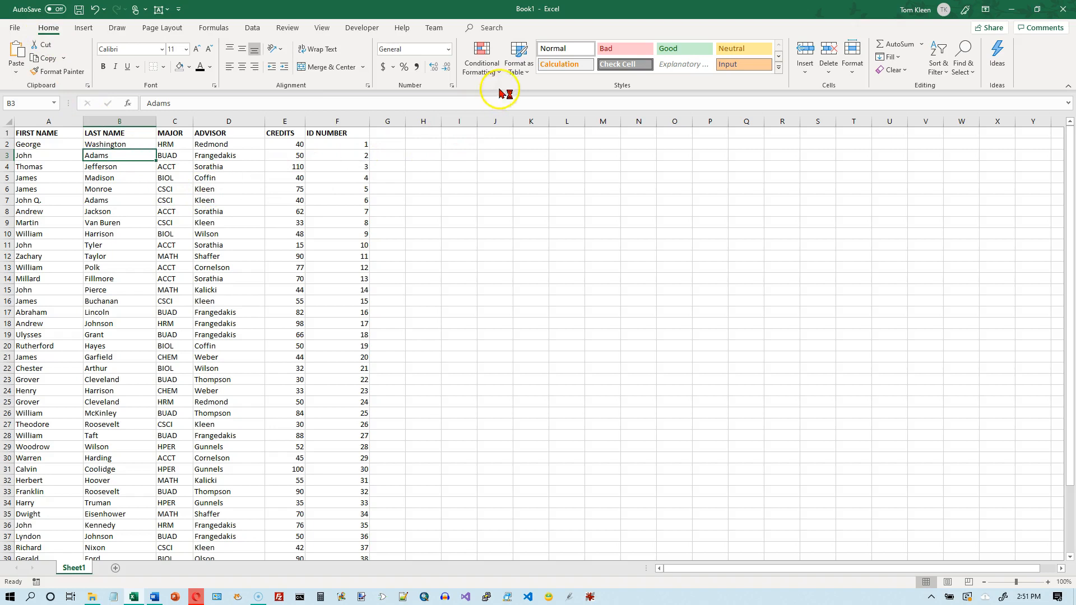
click(526, 71)
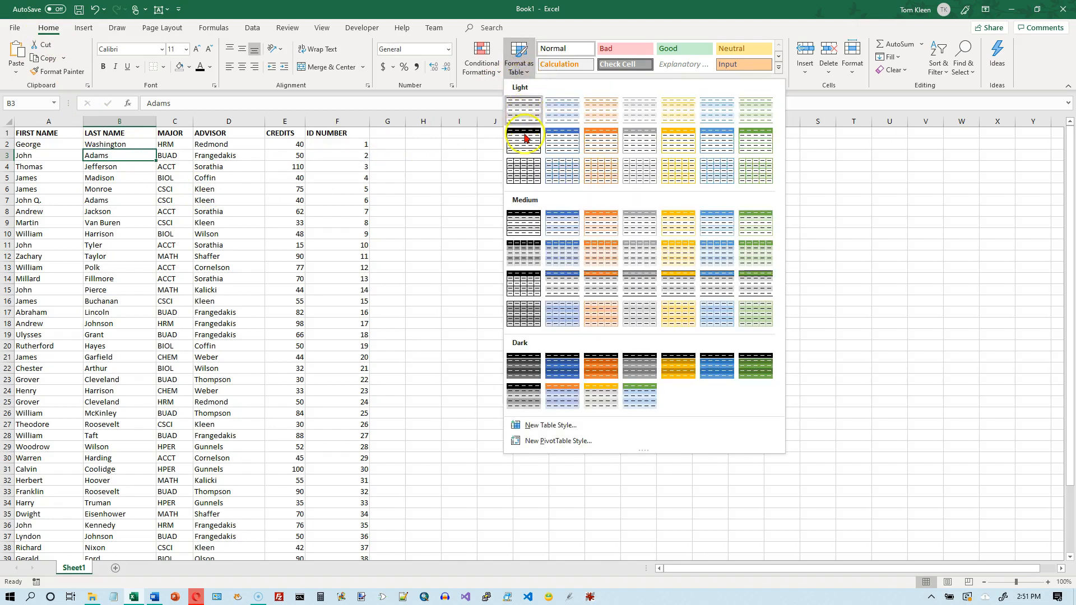
click(563, 224)
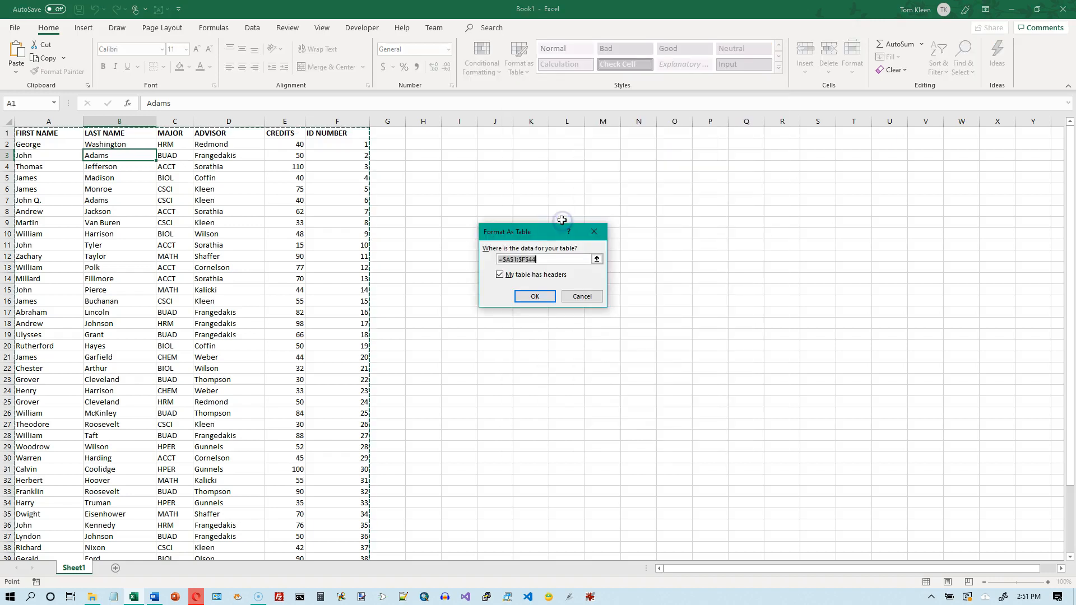
click(535, 294)
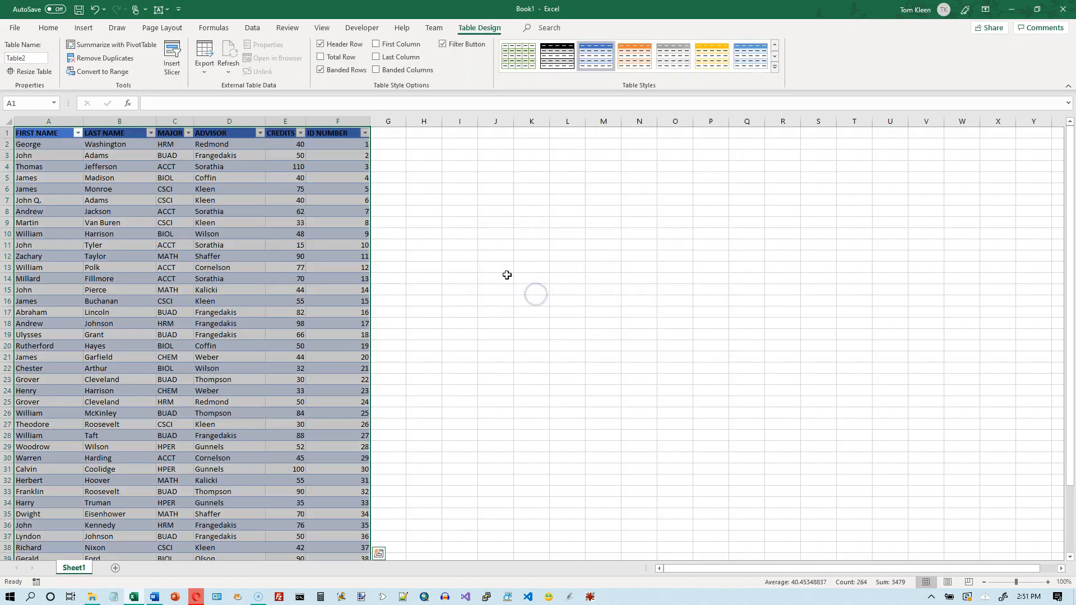
- Examine the sort and filter options of the FIRST NAME and LAST NAME columns without applying any
click(51, 135)
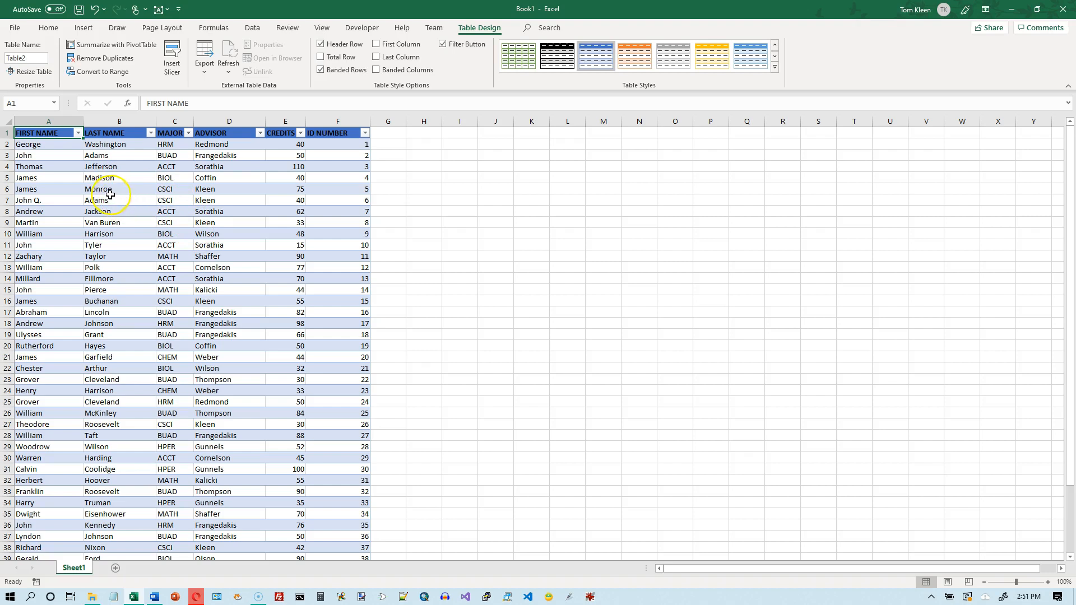
click(79, 133)
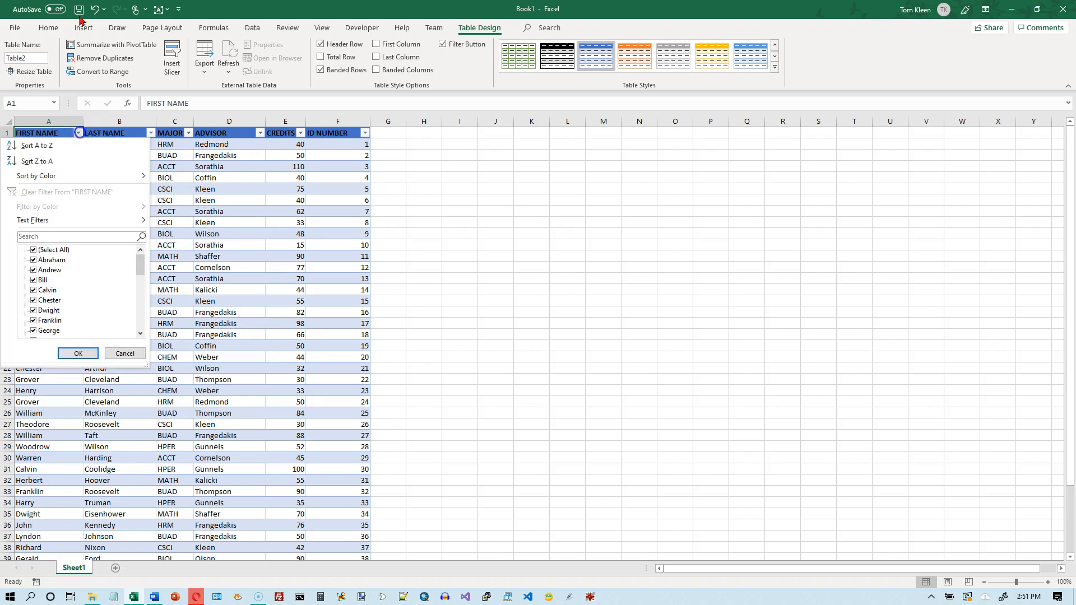
click(150, 133)
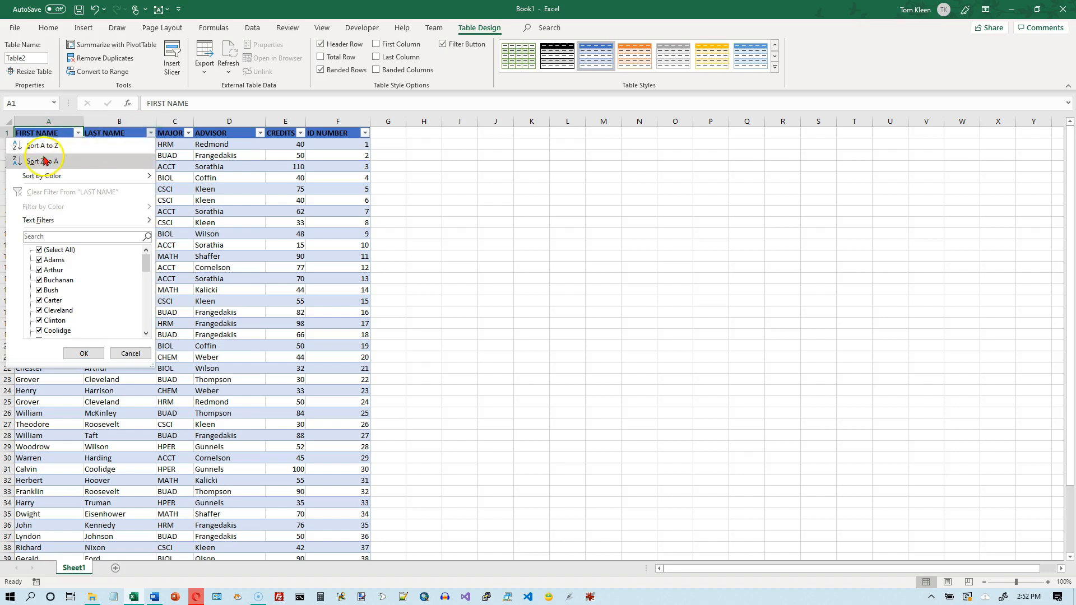
mouse_move(43, 177)
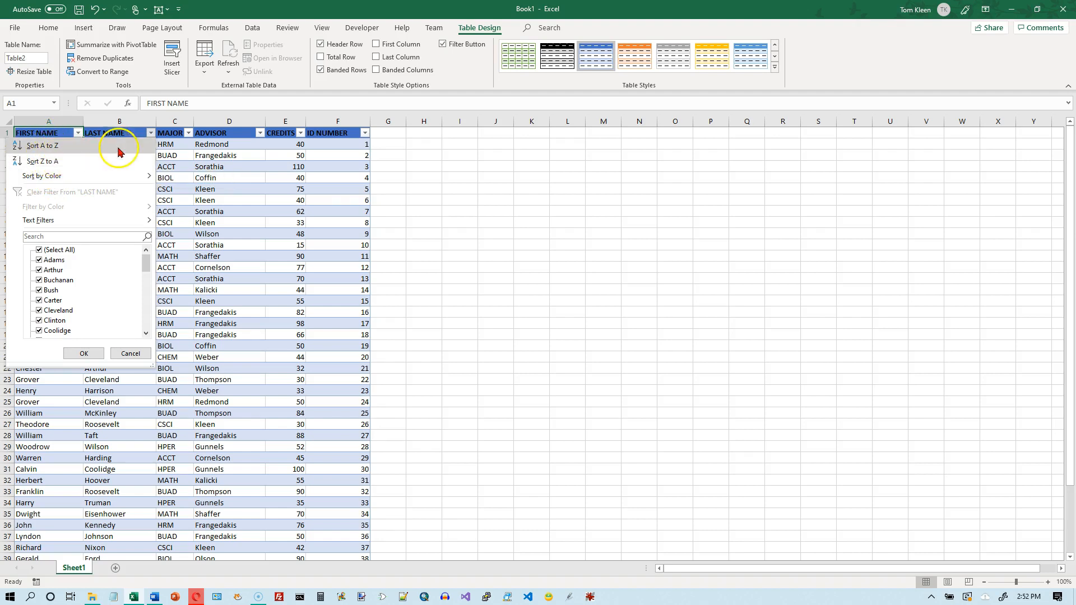
click(164, 144)
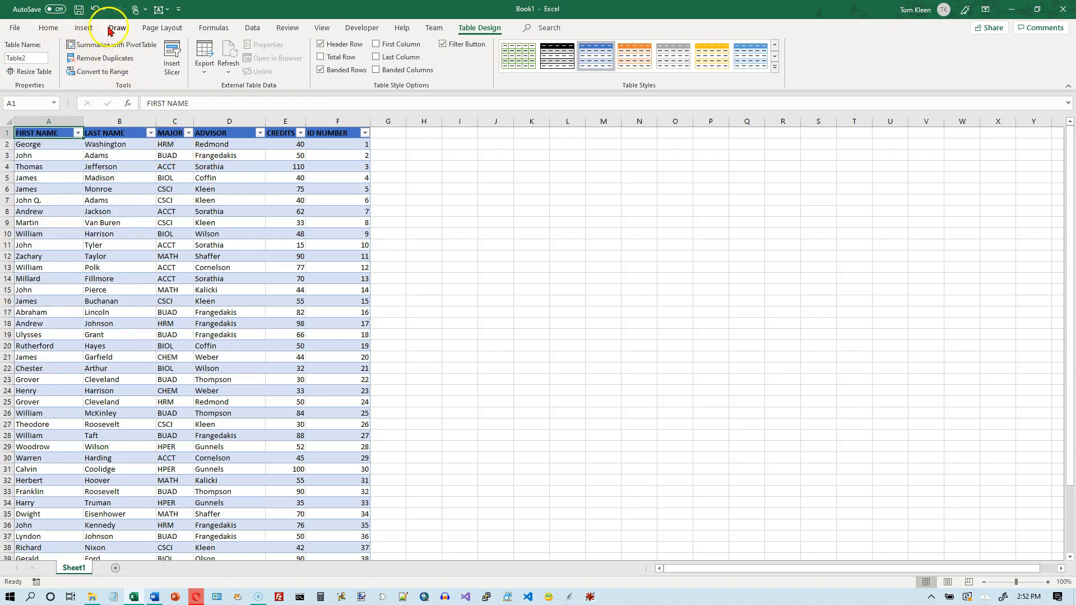
- Sort the table by FIRST NAME in ascending order (A to Z)
click(250, 29)
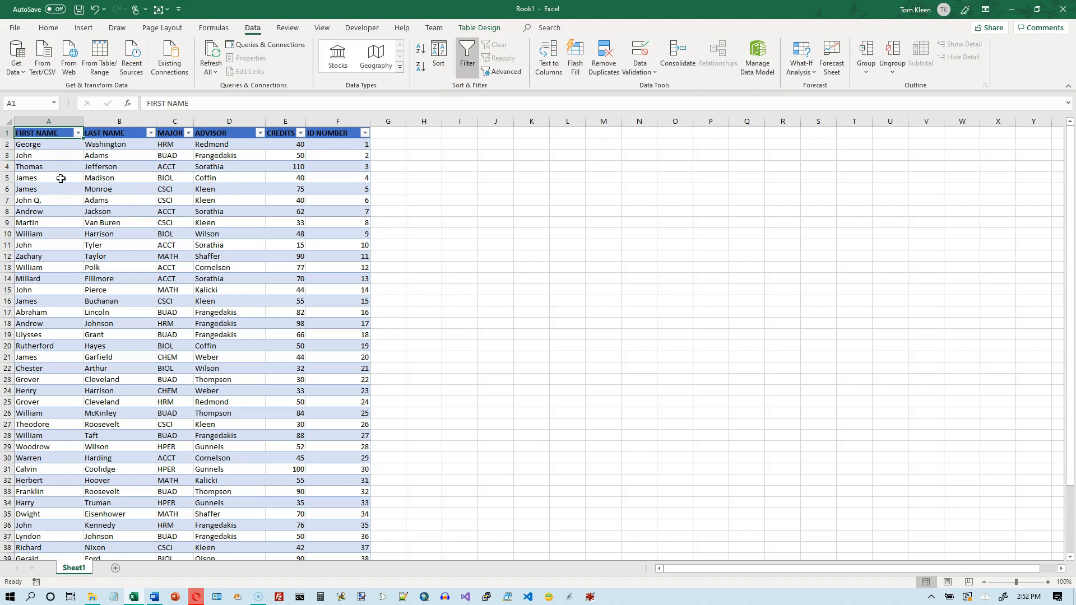
click(42, 146)
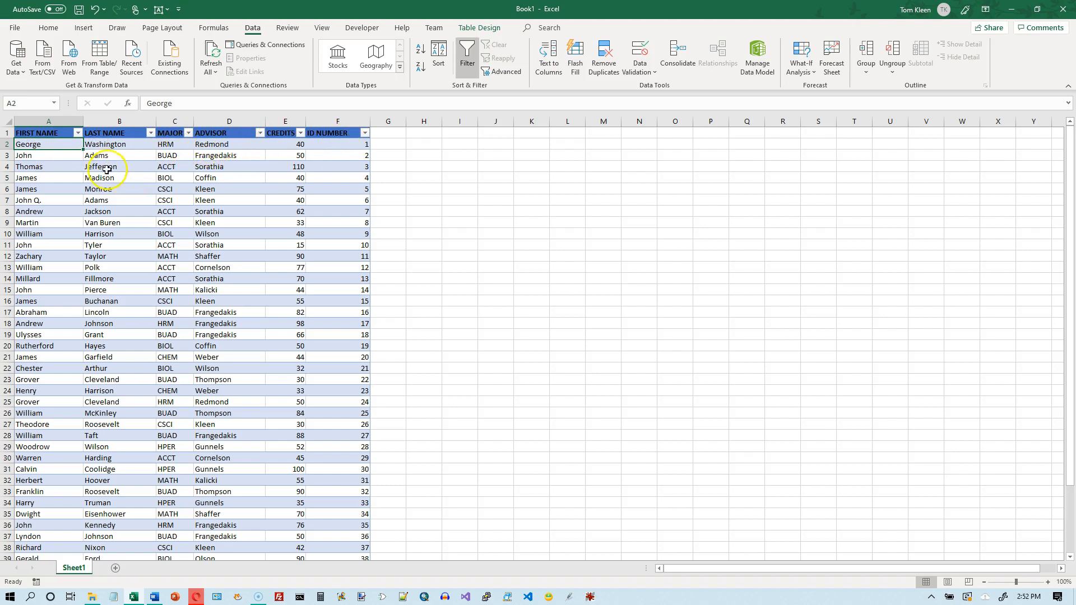
click(420, 53)
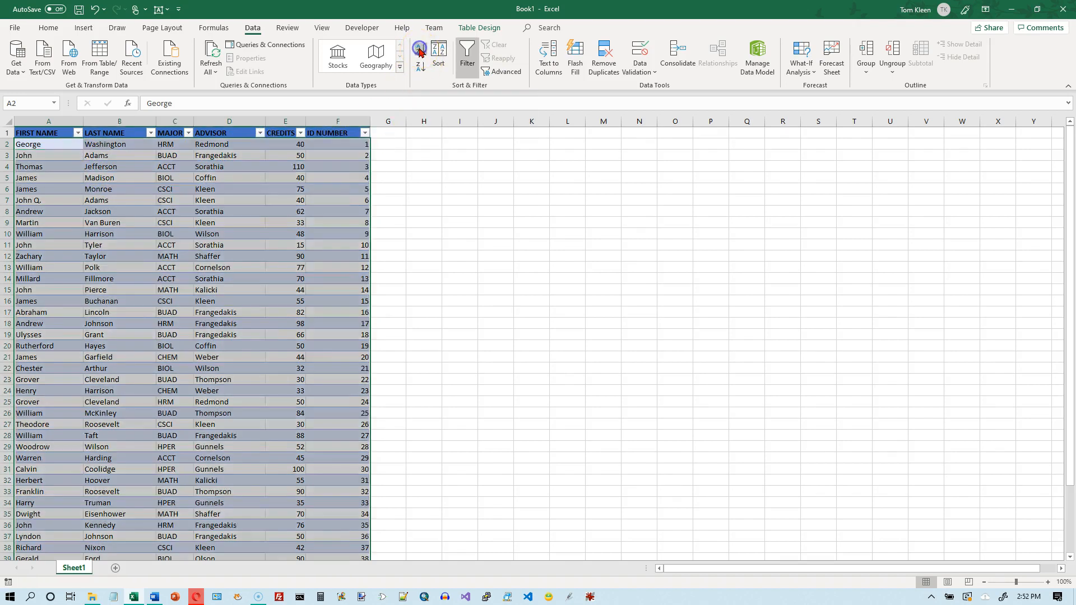
- Examine individual records in rows 10, 2, 4 and 5 across columns A to F to check that each row's data stayed together
drag(31, 235, 344, 229)
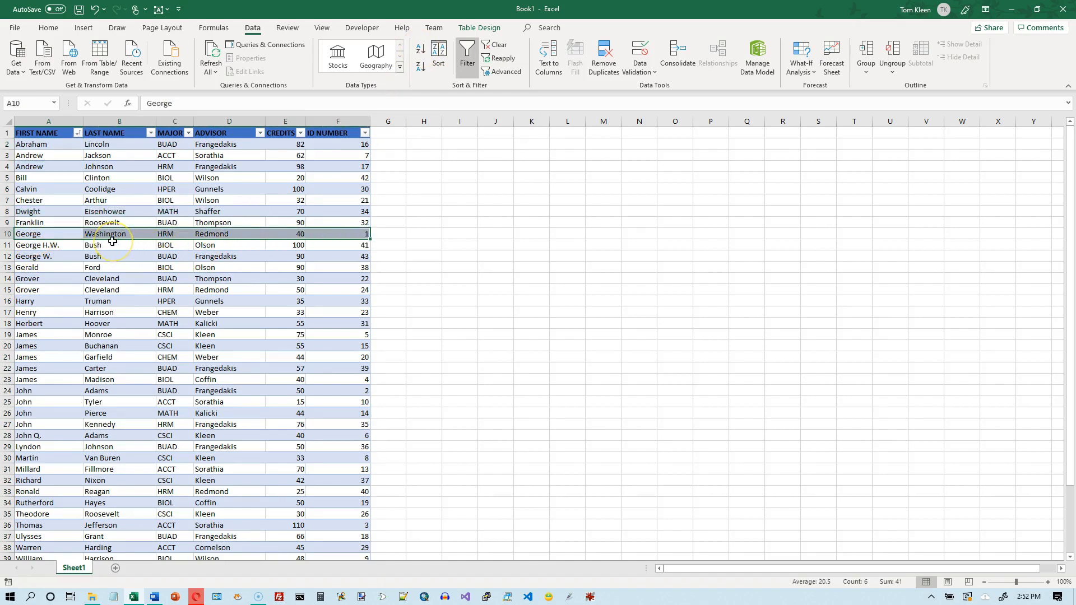
drag(45, 234, 338, 233)
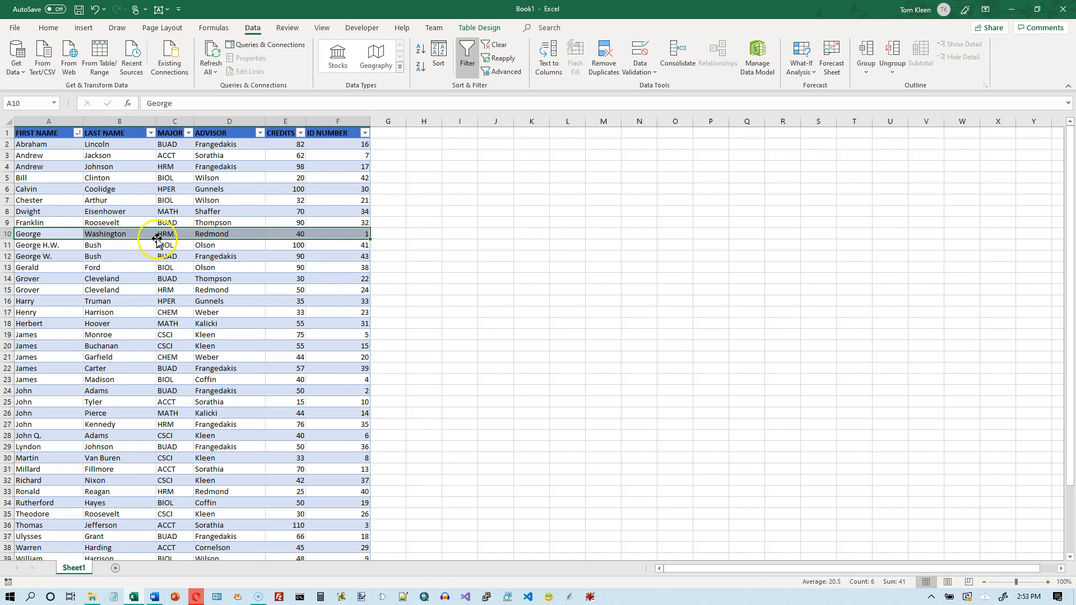
drag(48, 144, 343, 144)
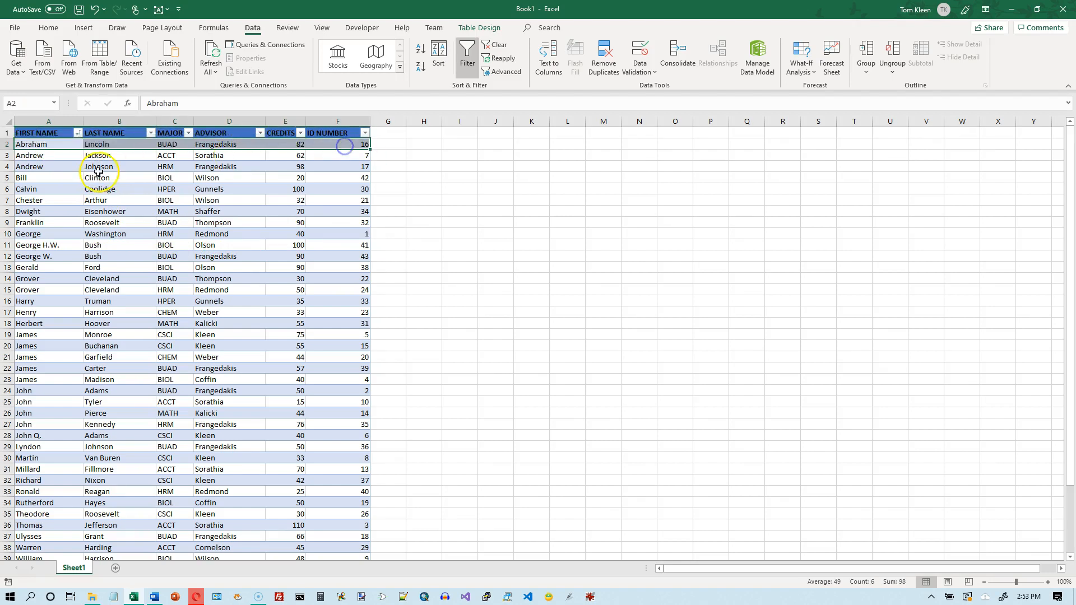
click(39, 171)
drag(39, 171, 326, 166)
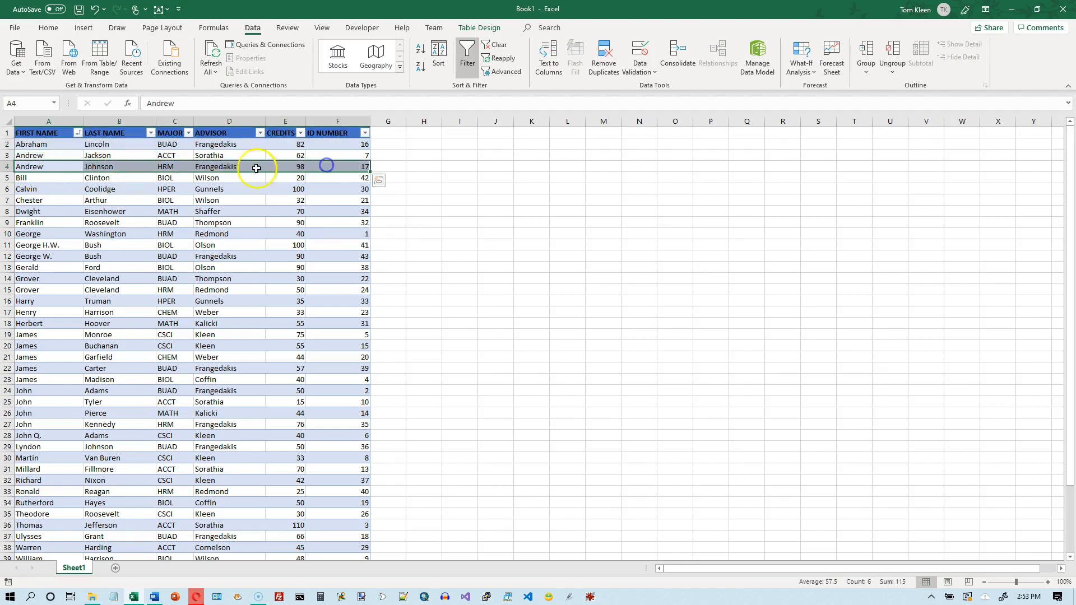
drag(27, 178, 330, 188)
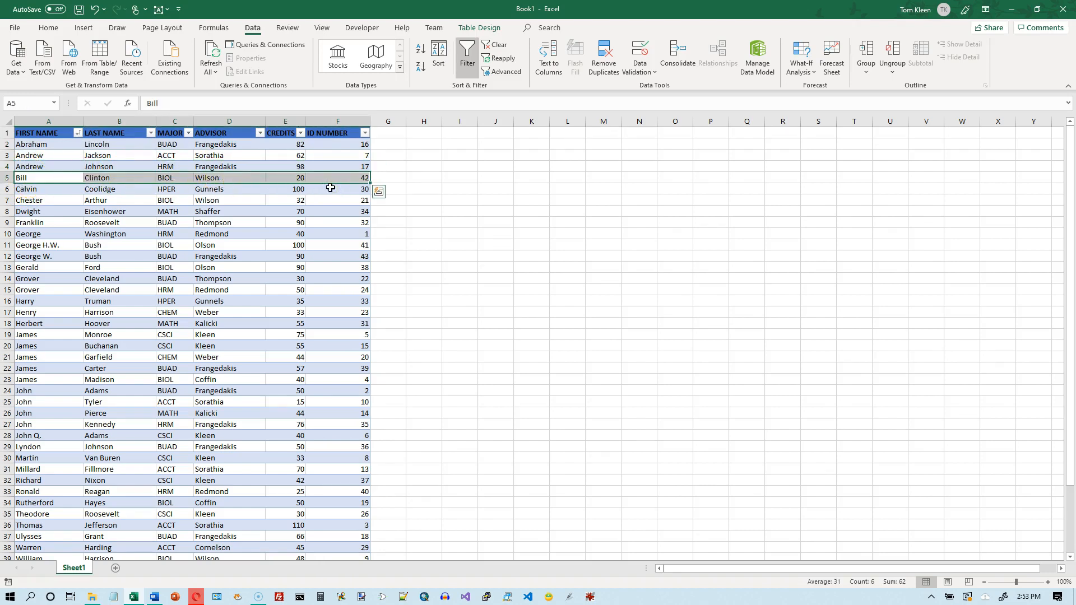
click(294, 178)
click(57, 178)
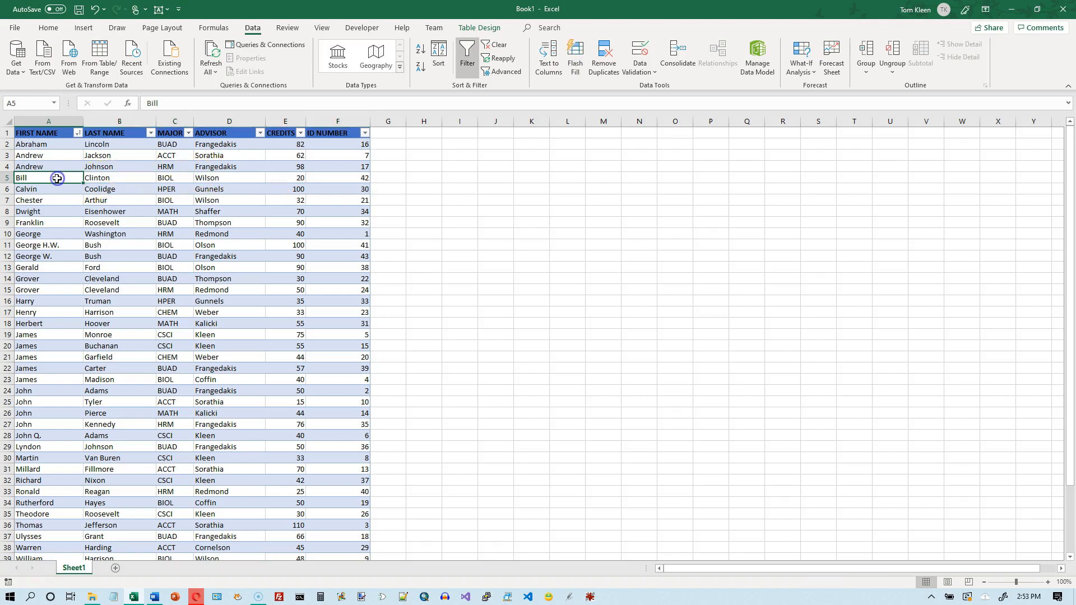
click(53, 144)
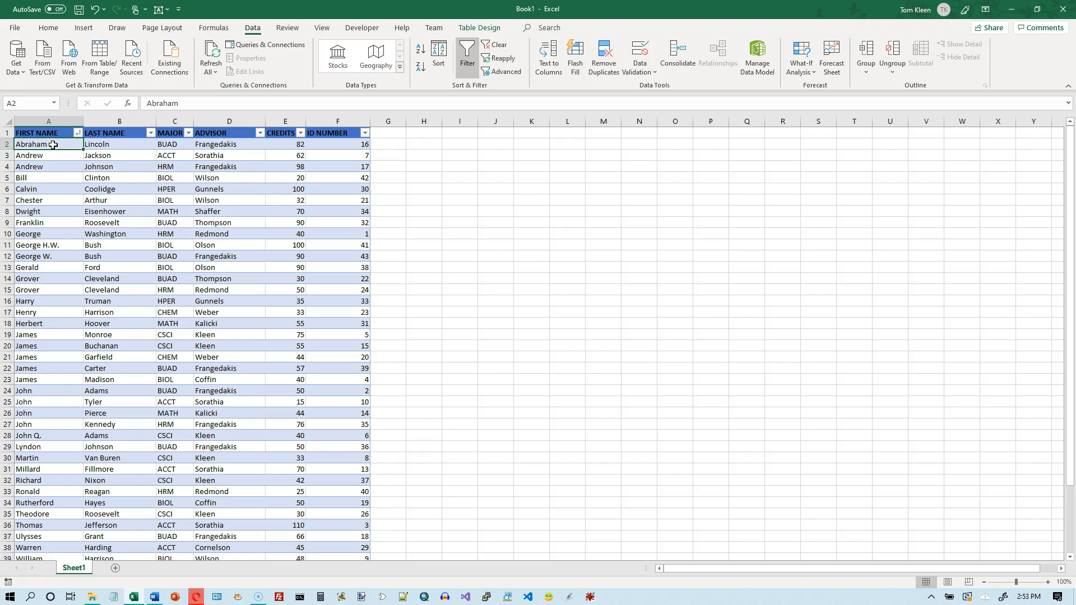
drag(53, 144, 356, 146)
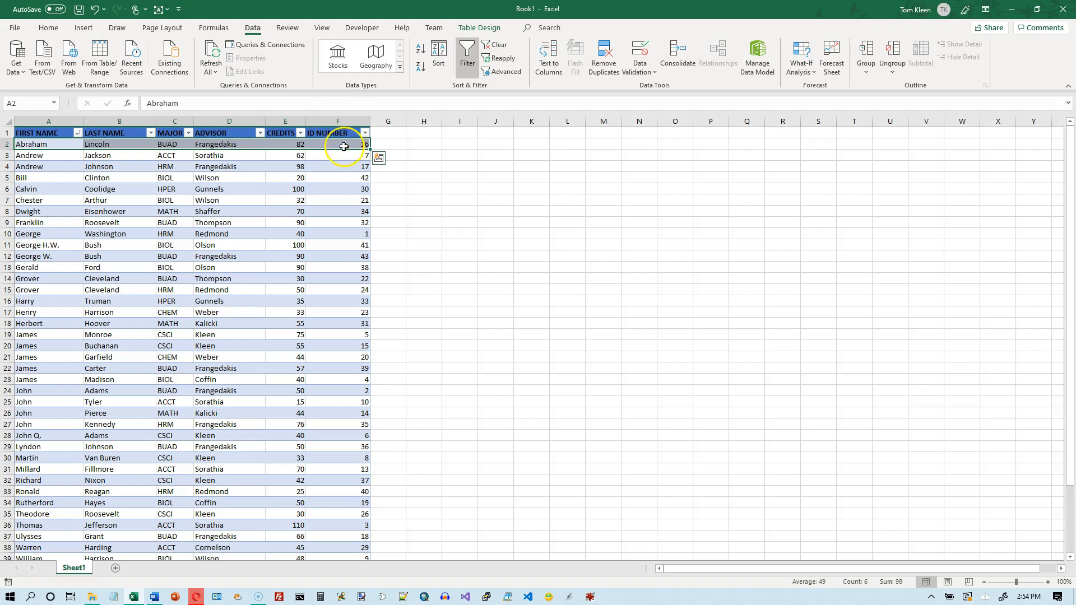
- Examine the first student record across columns A to F and each of the six columns as separate fields
drag(39, 144, 345, 146)
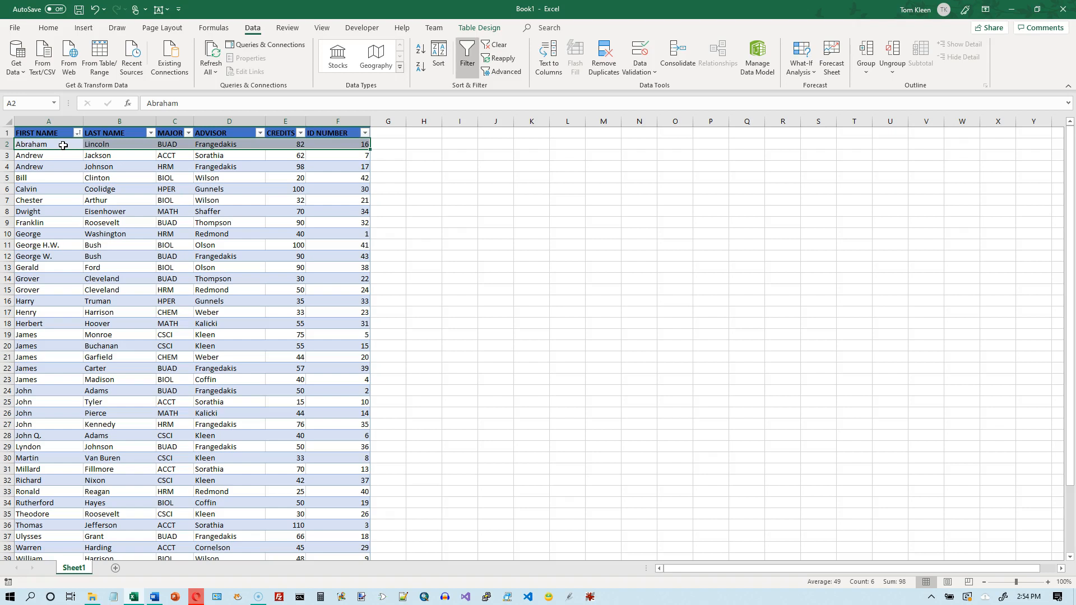
drag(64, 145, 346, 144)
click(49, 121)
click(119, 121)
click(161, 121)
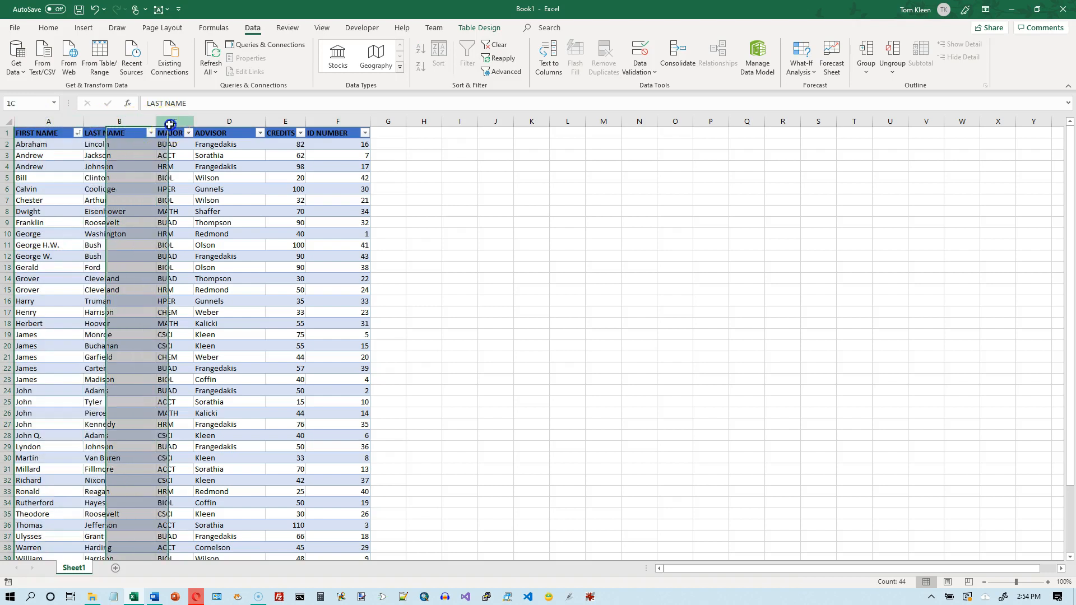
click(229, 121)
click(285, 121)
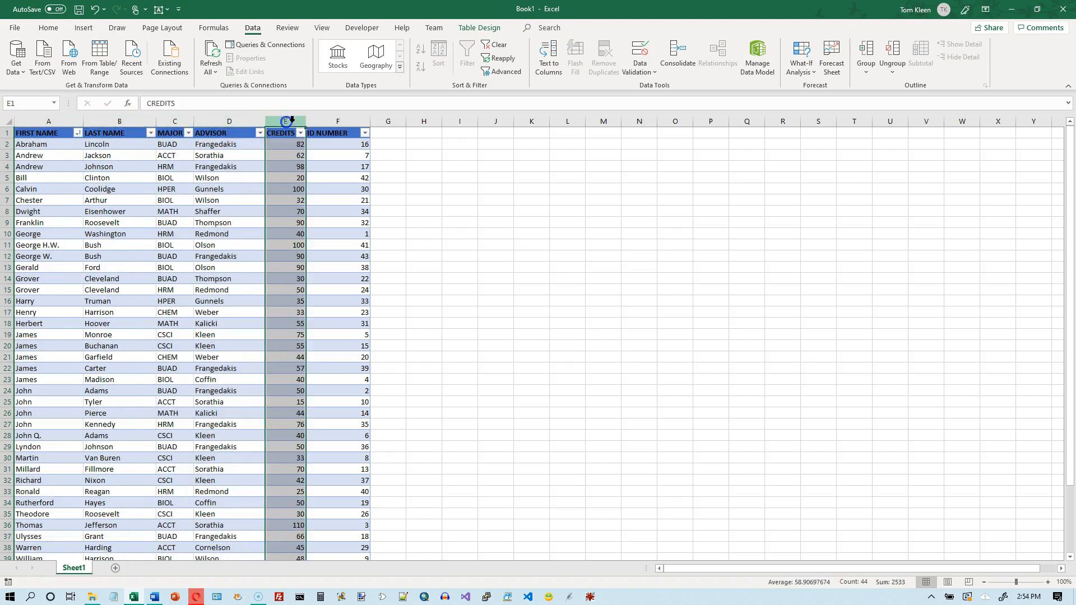
click(336, 121)
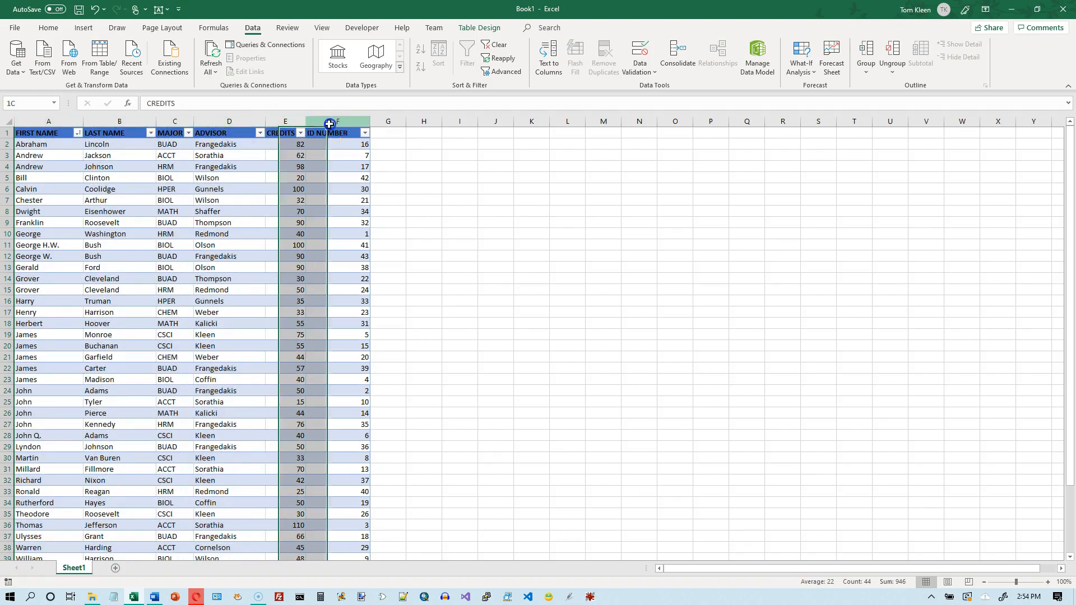
- Examine the FIRST NAME column and its first two data cells, A2 and A3, against their records
click(39, 145)
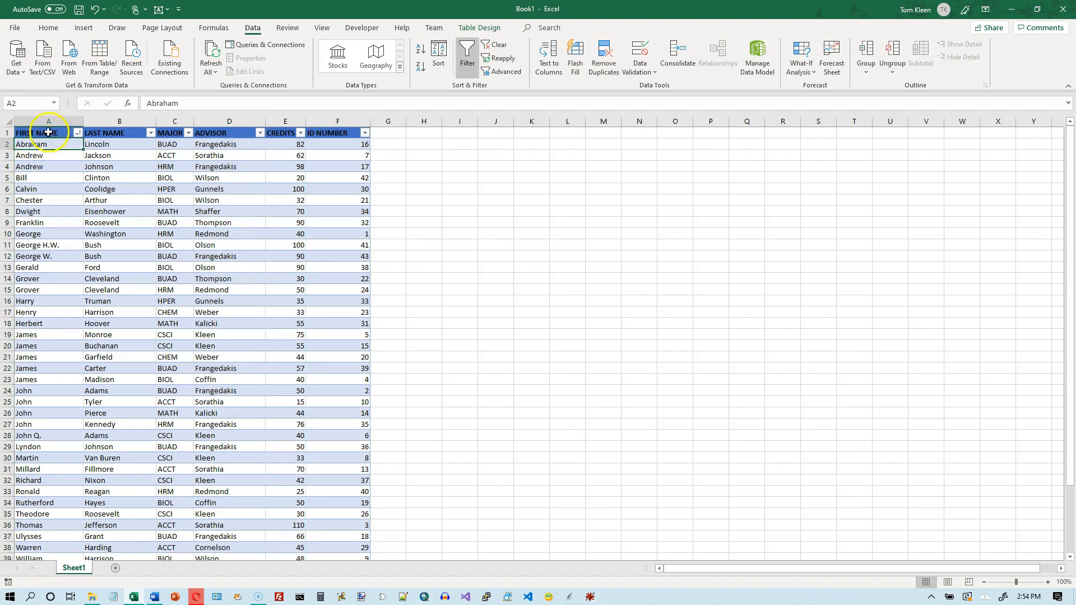
click(50, 123)
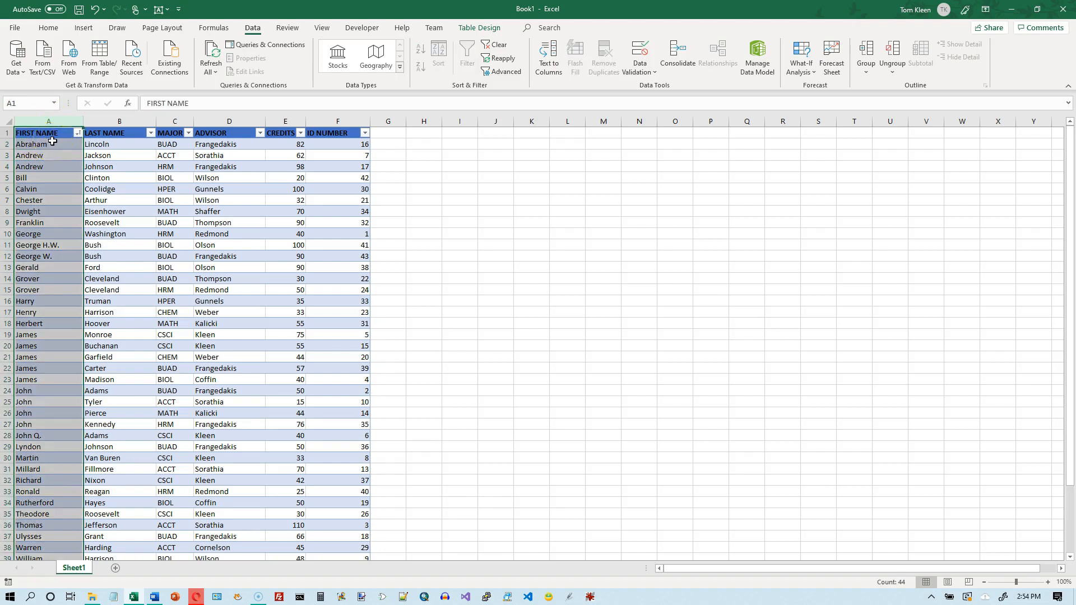
click(52, 143)
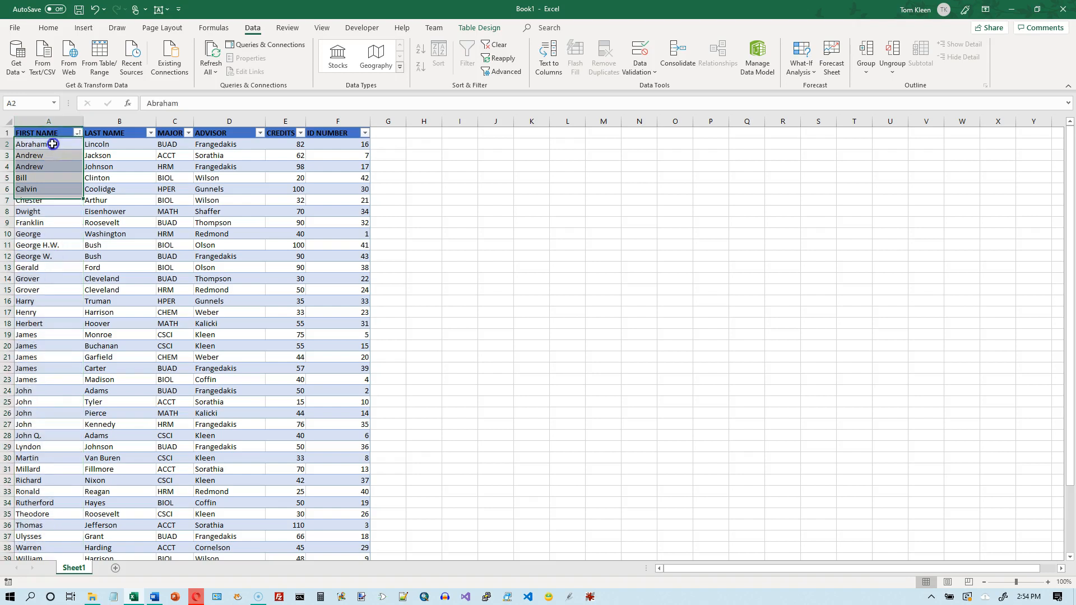
click(61, 148)
click(52, 146)
click(65, 144)
click(54, 145)
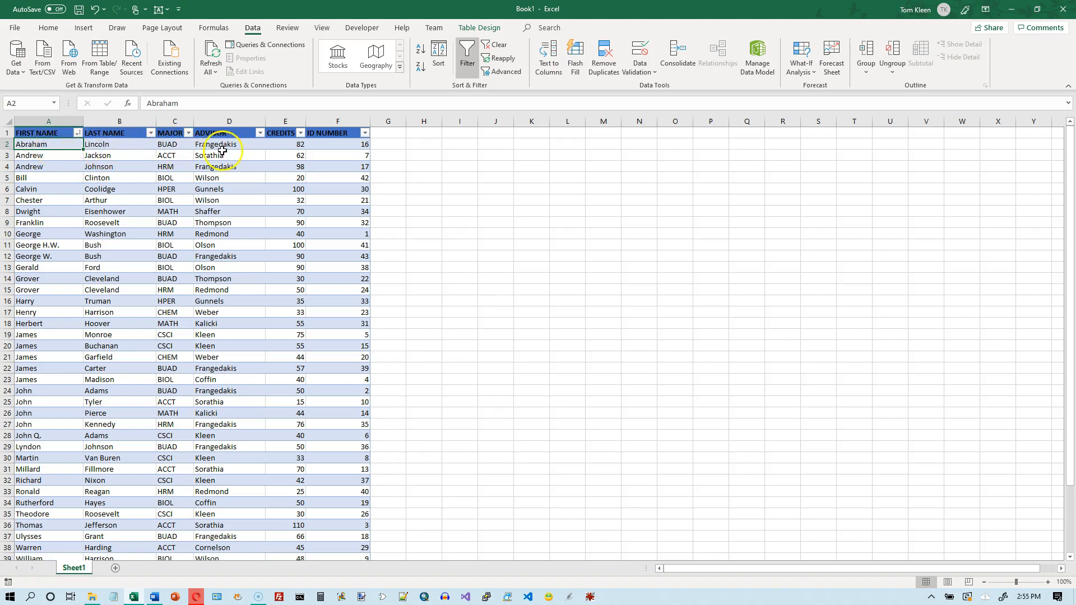
click(51, 156)
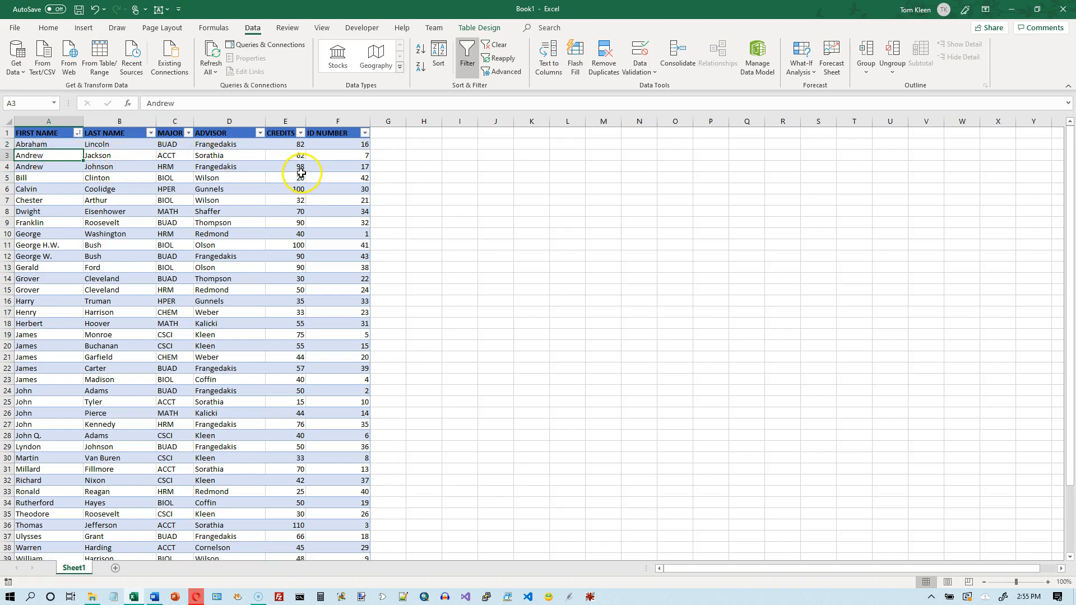
- Sort the table by FIRST NAME in descending order (Z to A)
click(36, 145)
key(Down)
click(41, 145)
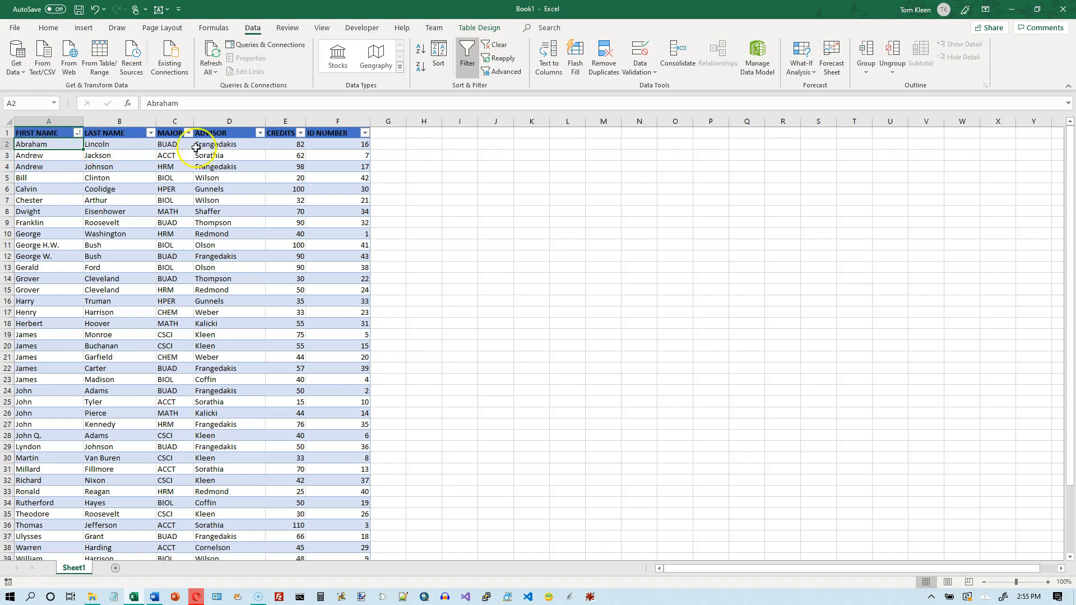
click(420, 67)
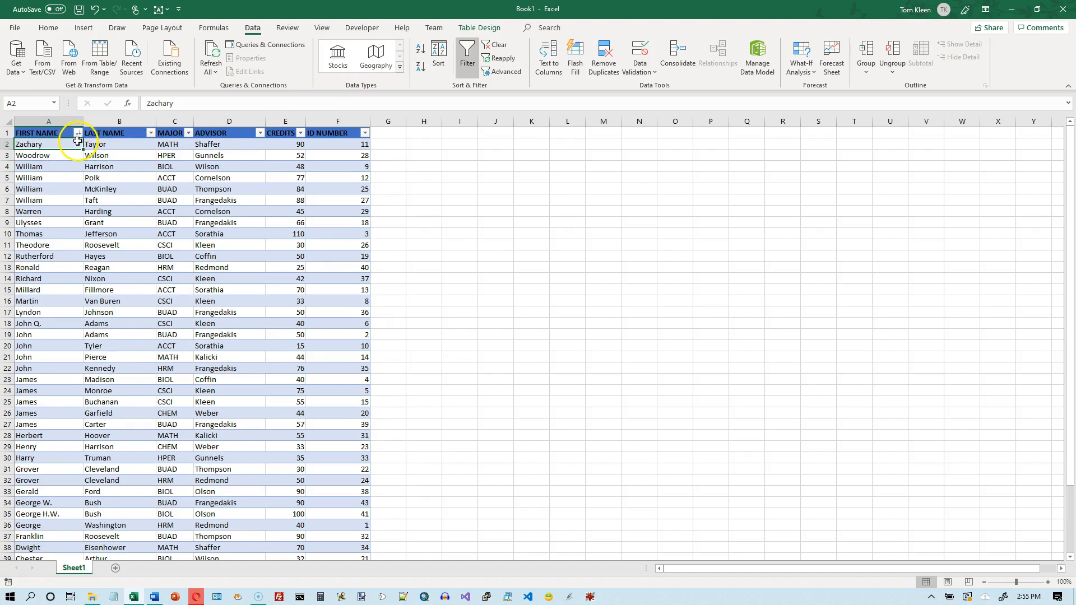
- Sort the table by LAST NAME in ascending order (A to Z) and re-sort it in descending order (Z to A)
click(124, 145)
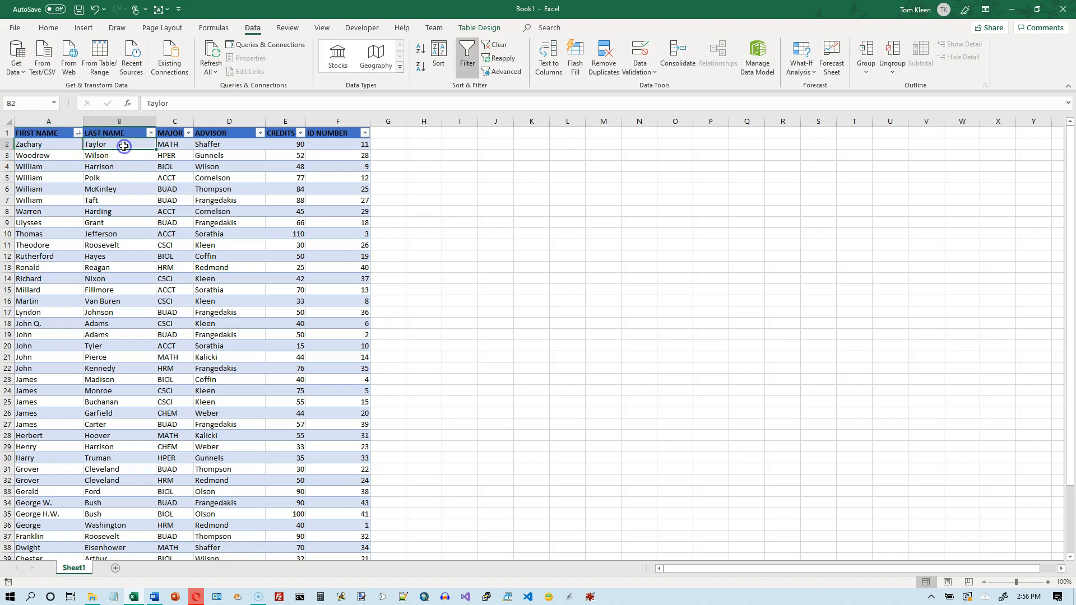
click(419, 50)
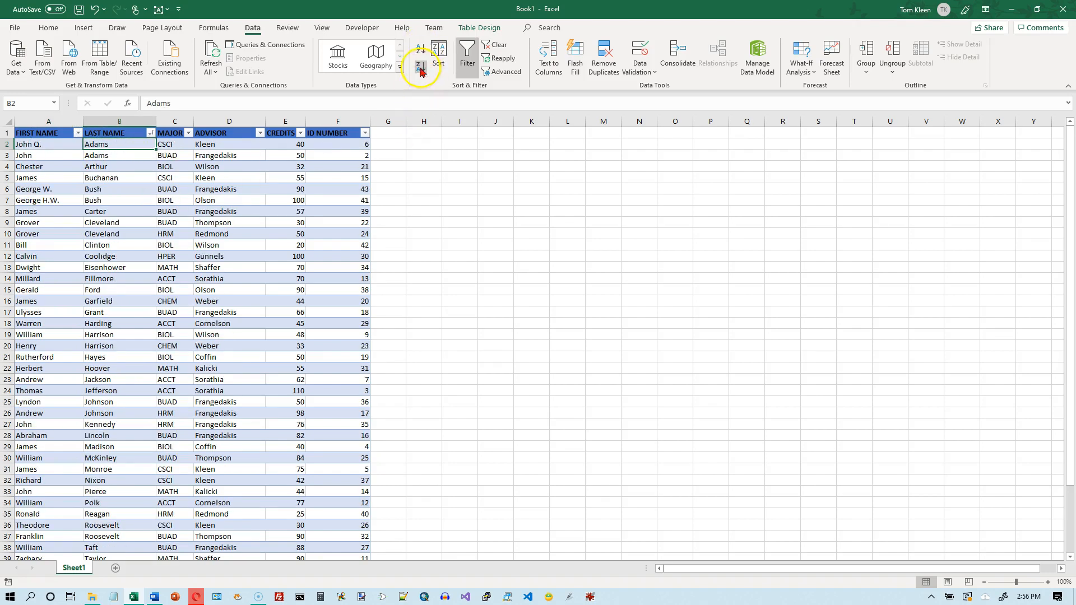
click(420, 67)
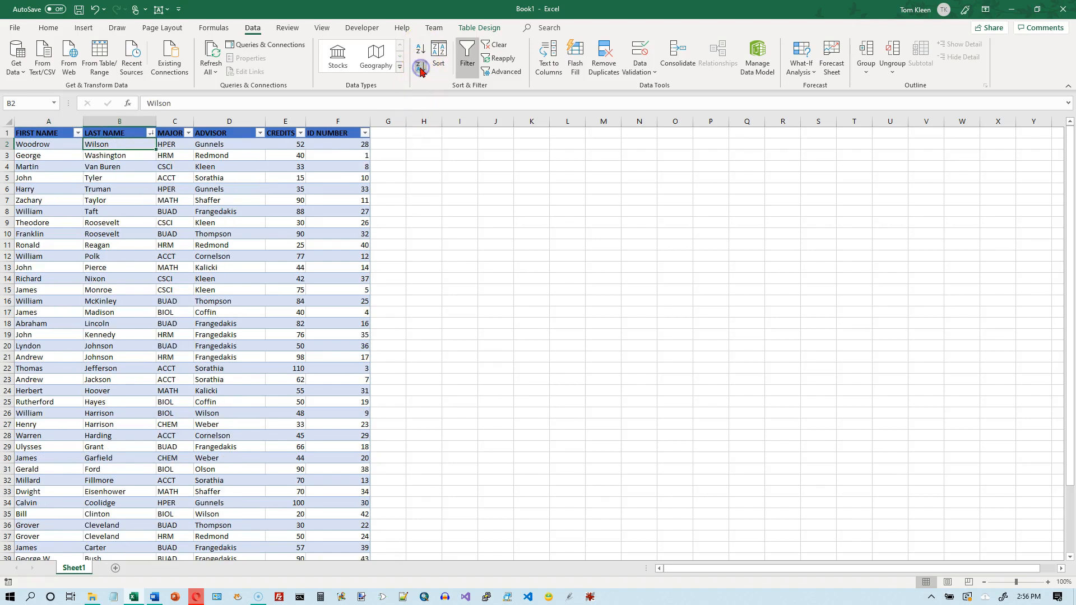
- Sort the table by MAJOR from A to Z, re-sort it from Z to A, and return it to A to Z order
click(173, 149)
click(420, 49)
click(420, 68)
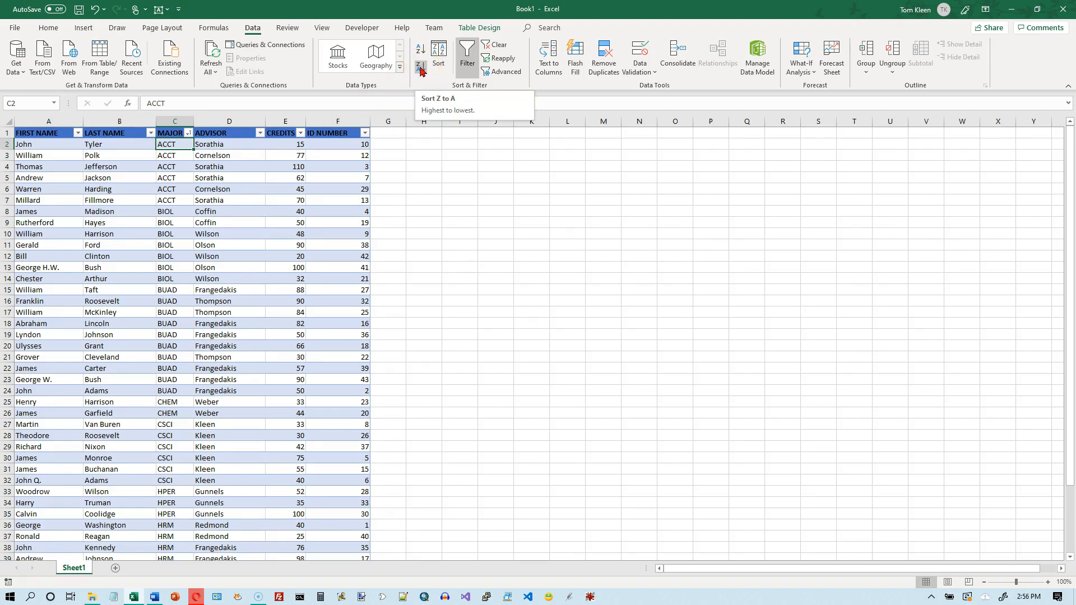
click(421, 68)
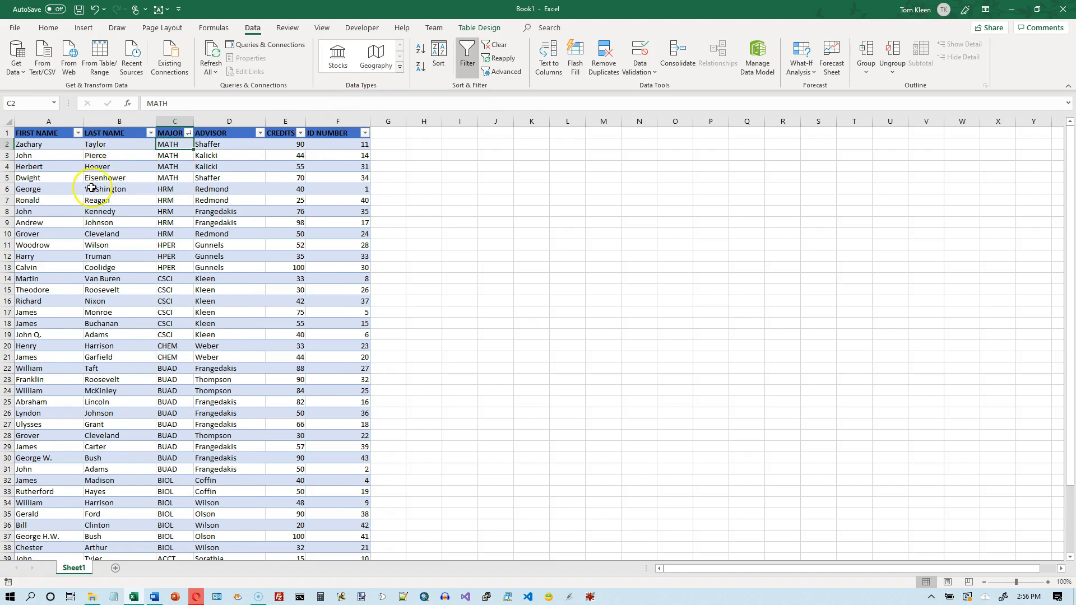
click(260, 133)
click(259, 133)
click(419, 52)
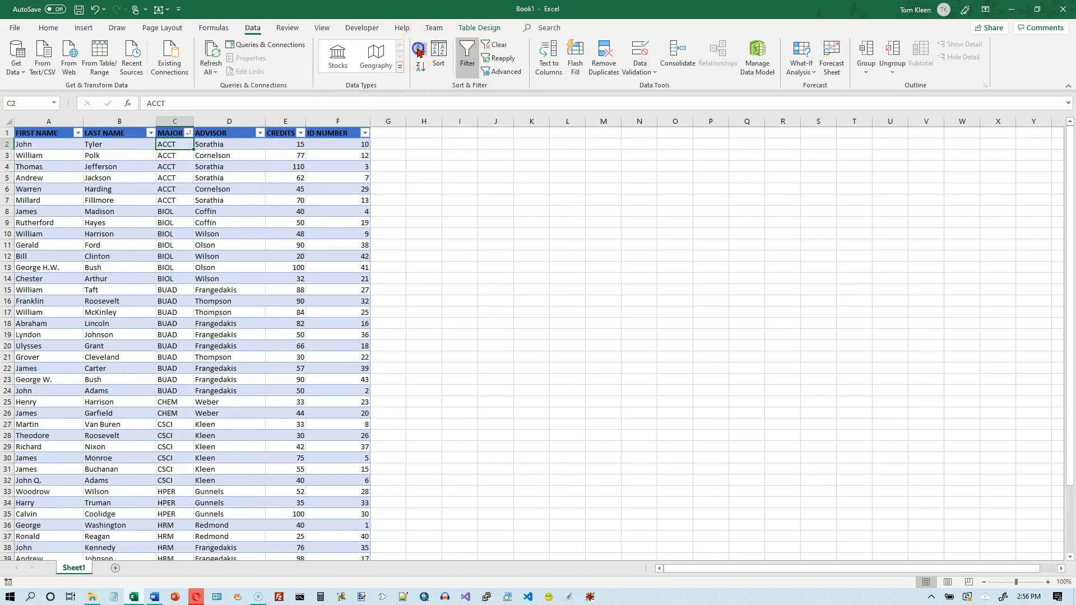
- Sort the table by ADVISOR from A to Z and re-sort it from Z to A
click(231, 145)
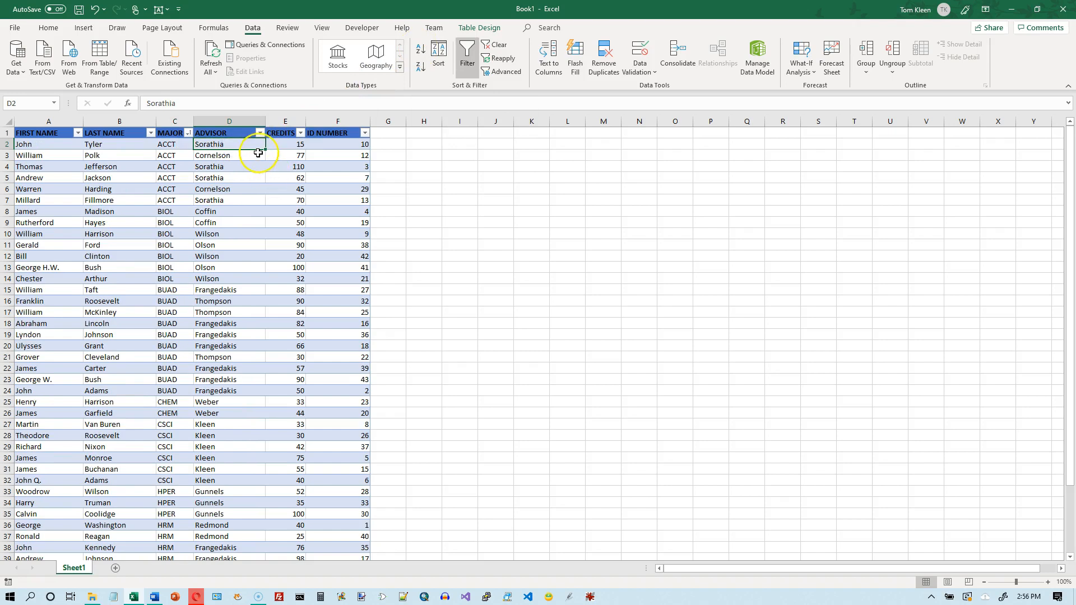
click(419, 50)
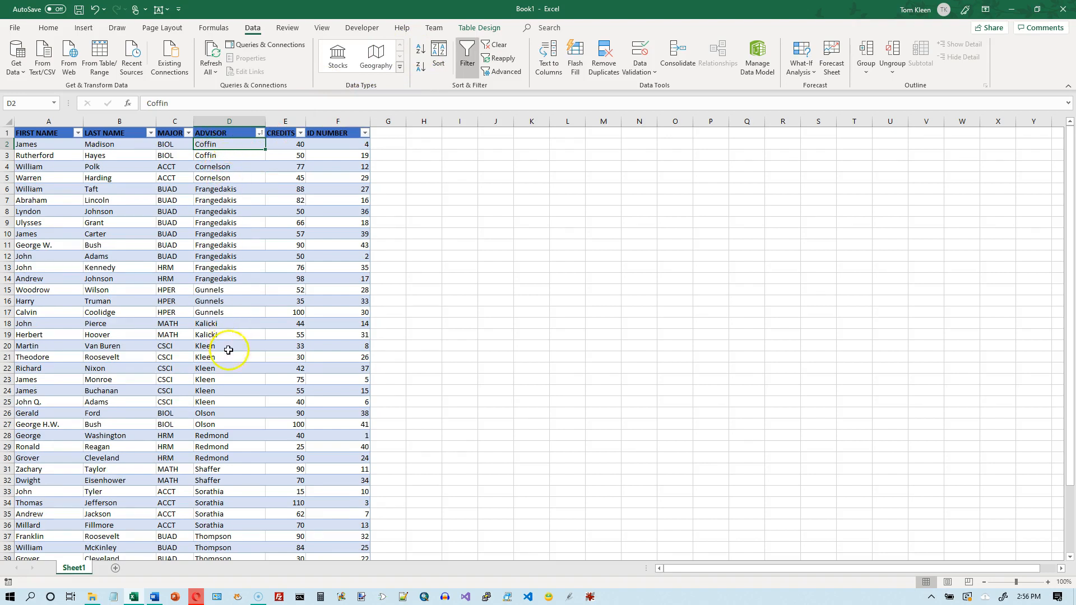
click(419, 68)
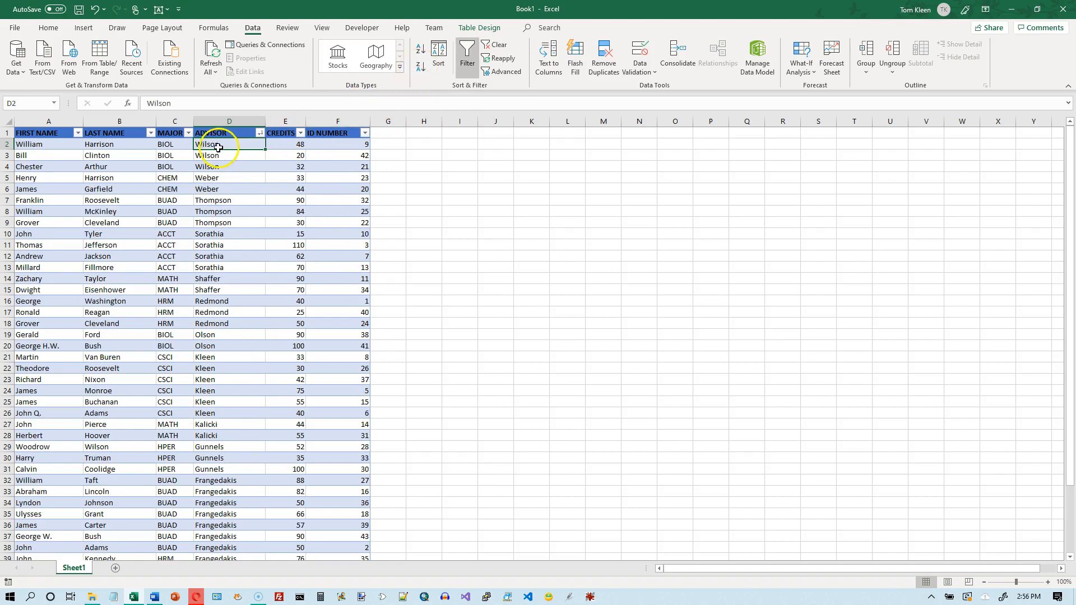
- Compare the sort options for ADVISOR and CREDITS, and sort by CREDITS from smallest to largest and from largest to smallest
click(286, 145)
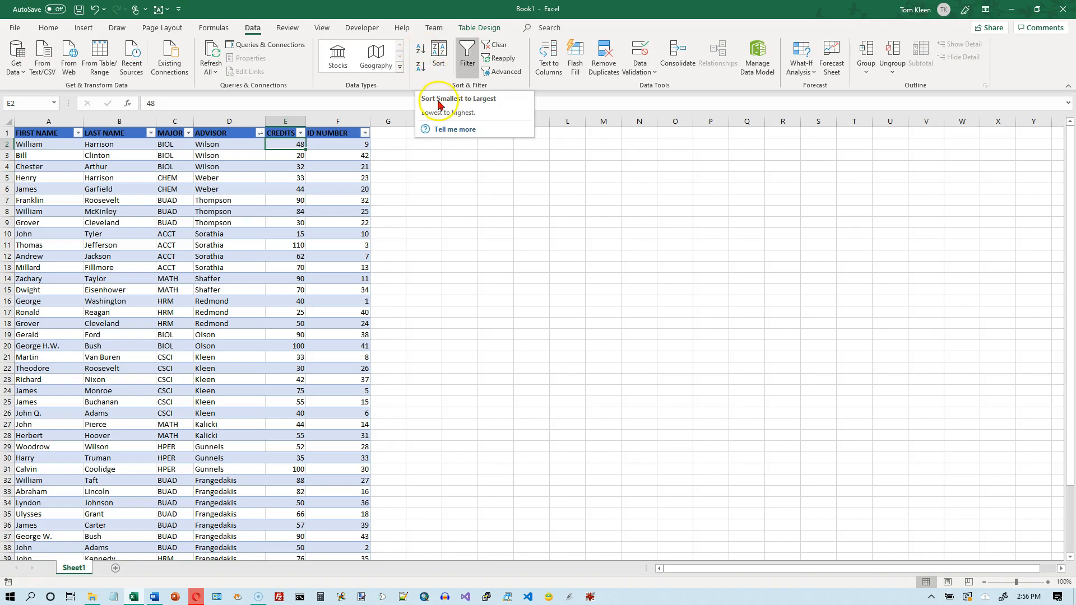
click(212, 145)
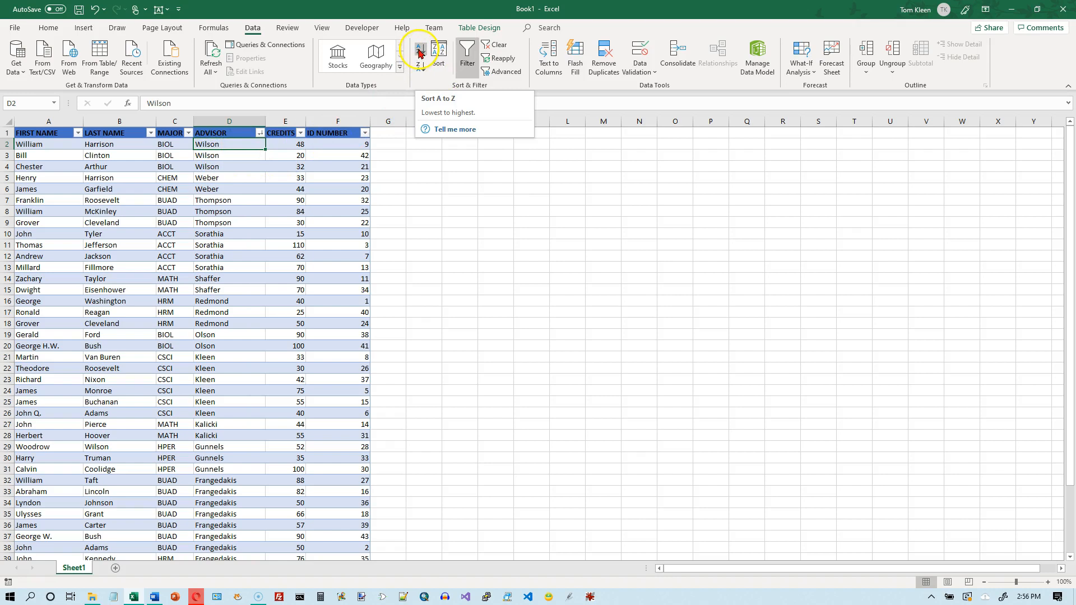
click(297, 144)
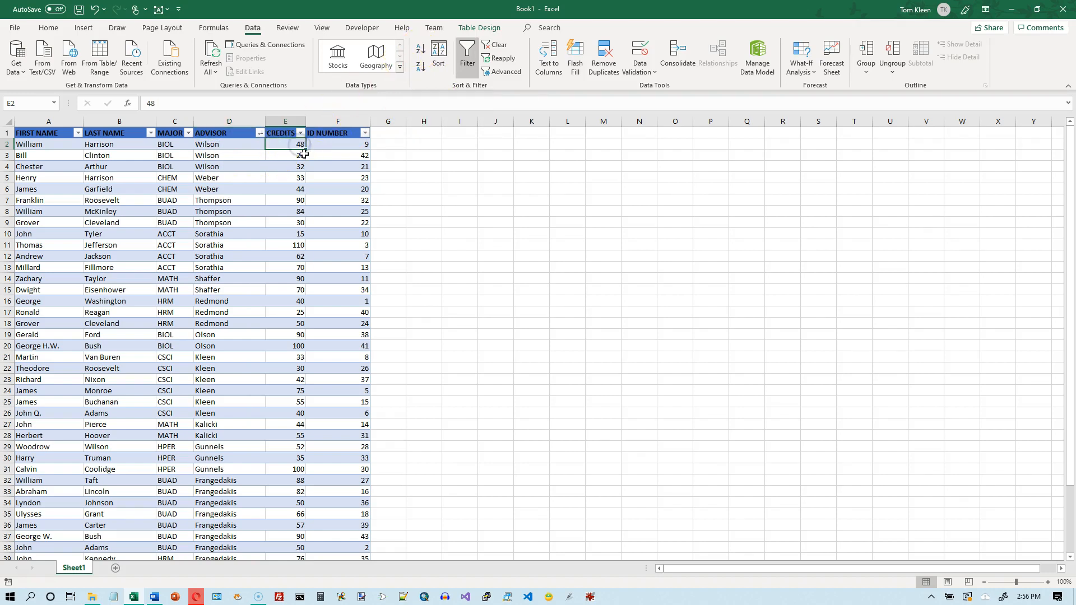
click(420, 52)
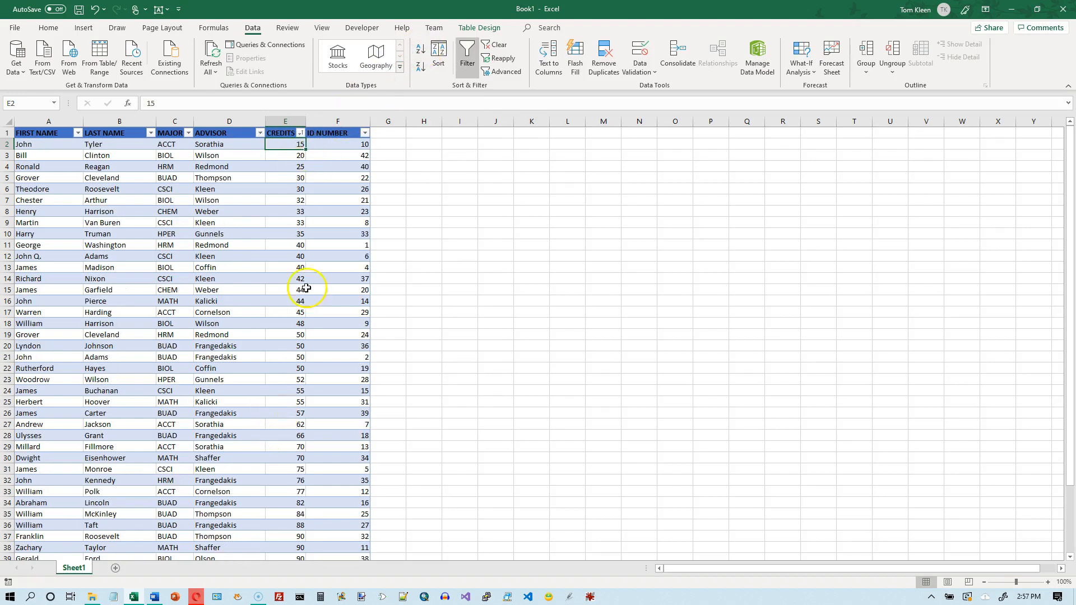
click(420, 68)
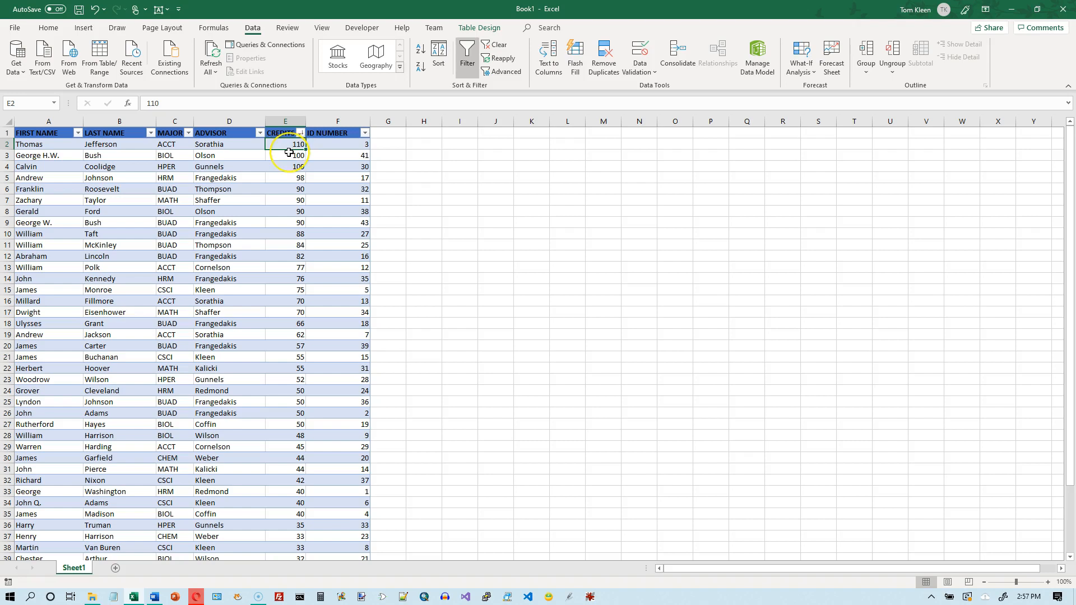
- Sort the table by ID NUMBER from smallest to largest, reverse it to largest to smallest, and restore the ascending order
click(353, 142)
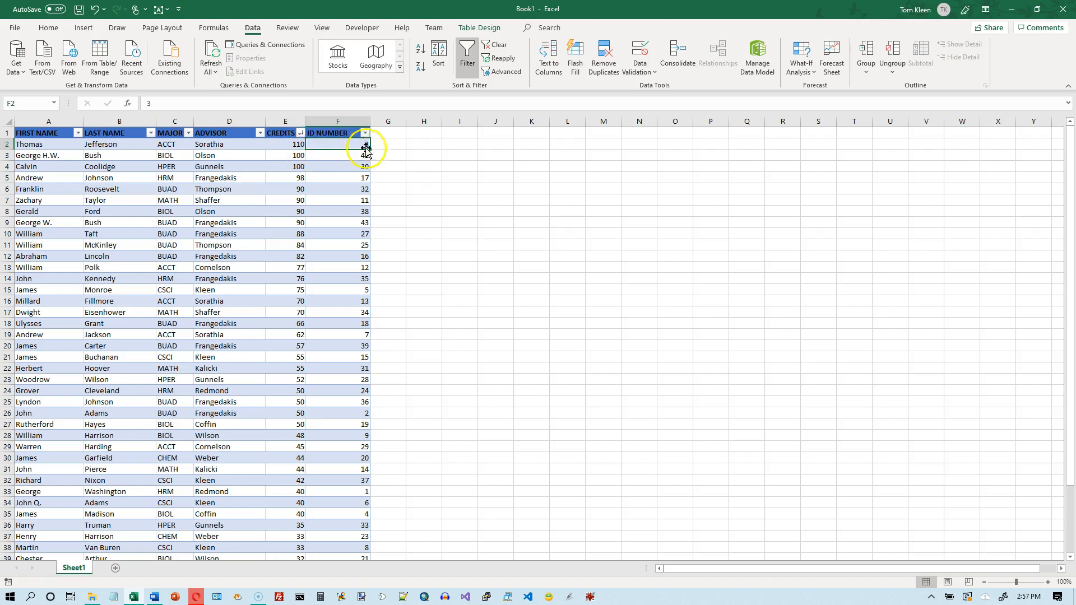
click(420, 53)
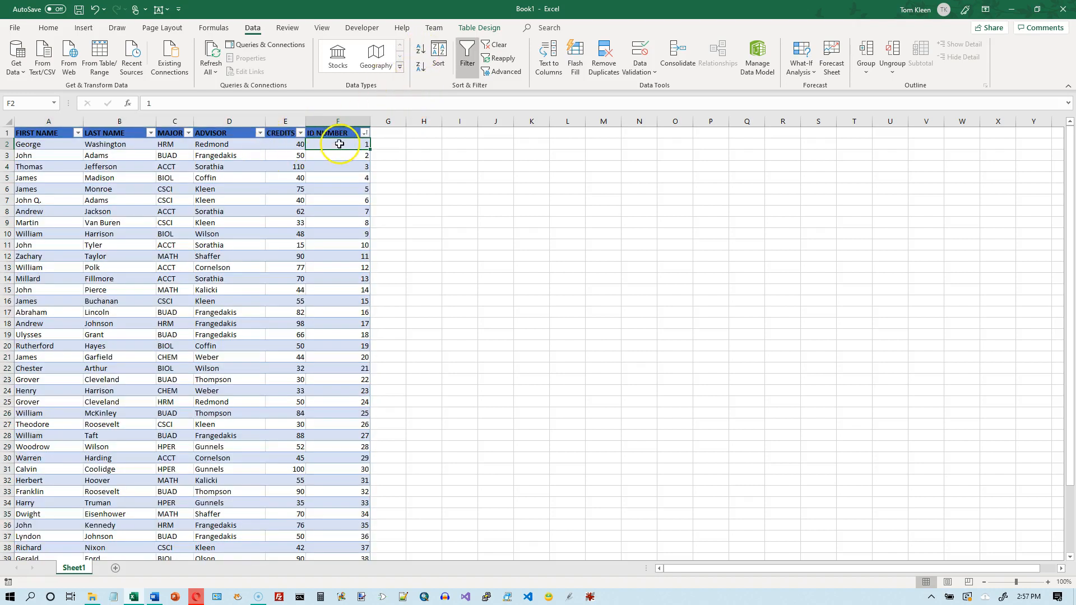
click(421, 73)
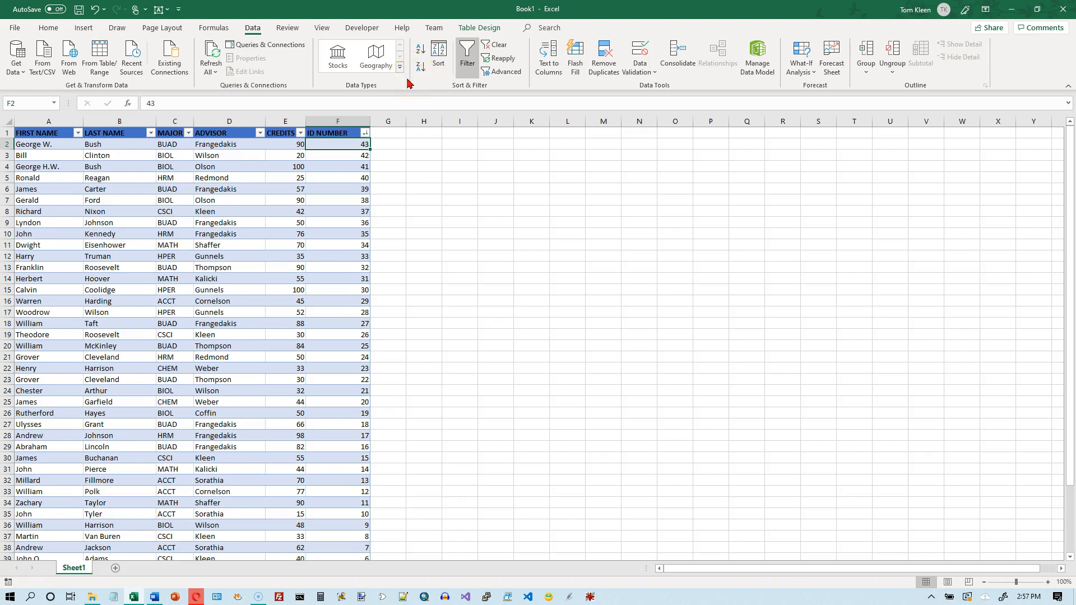
click(421, 52)
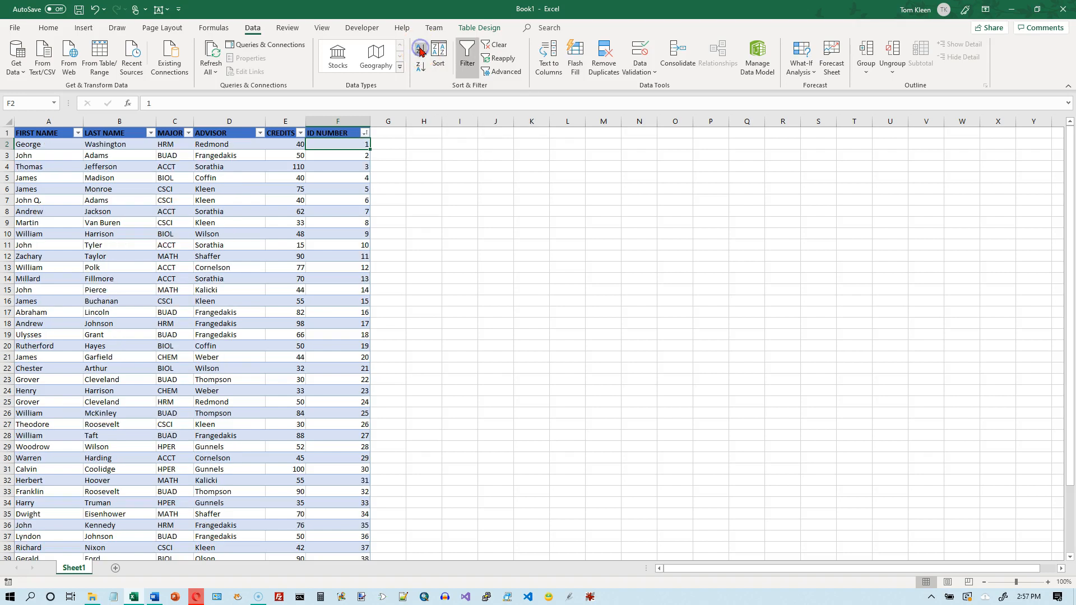
- Sort the table by CREDITS from smallest to largest
click(49, 145)
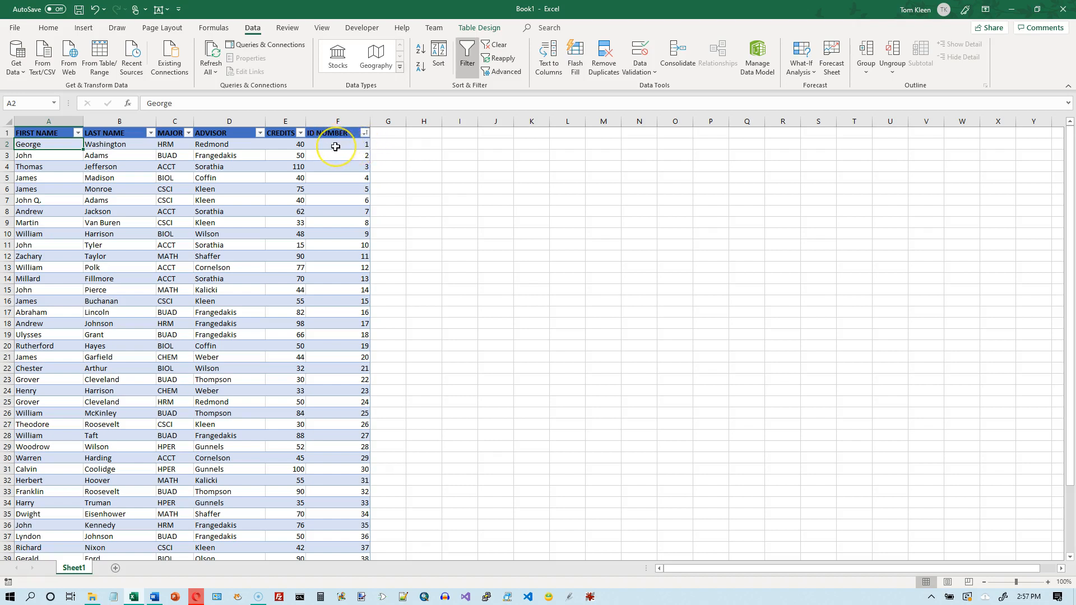
click(281, 145)
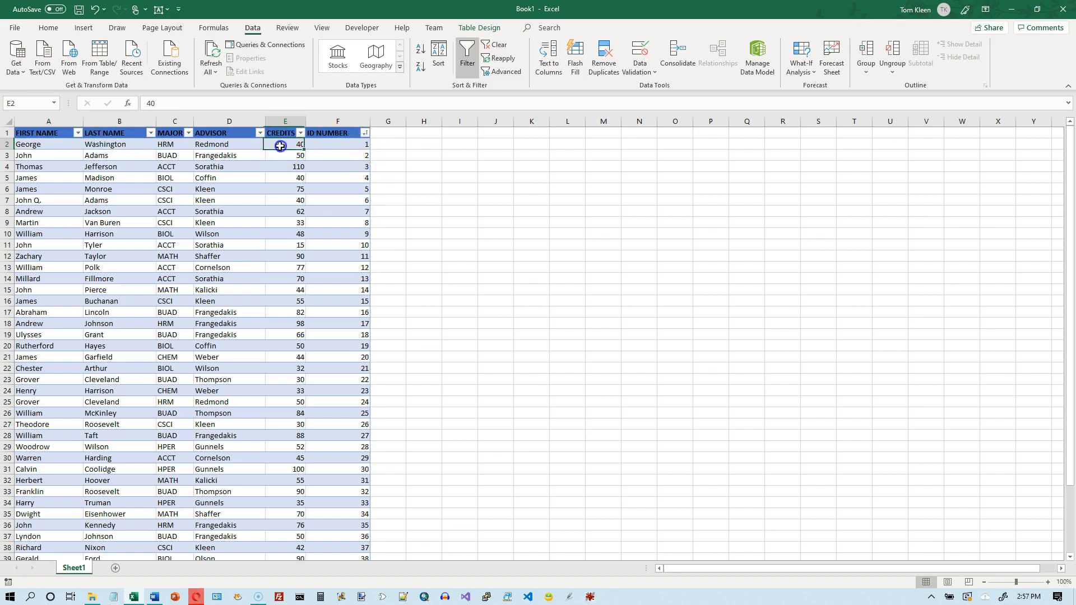
click(421, 49)
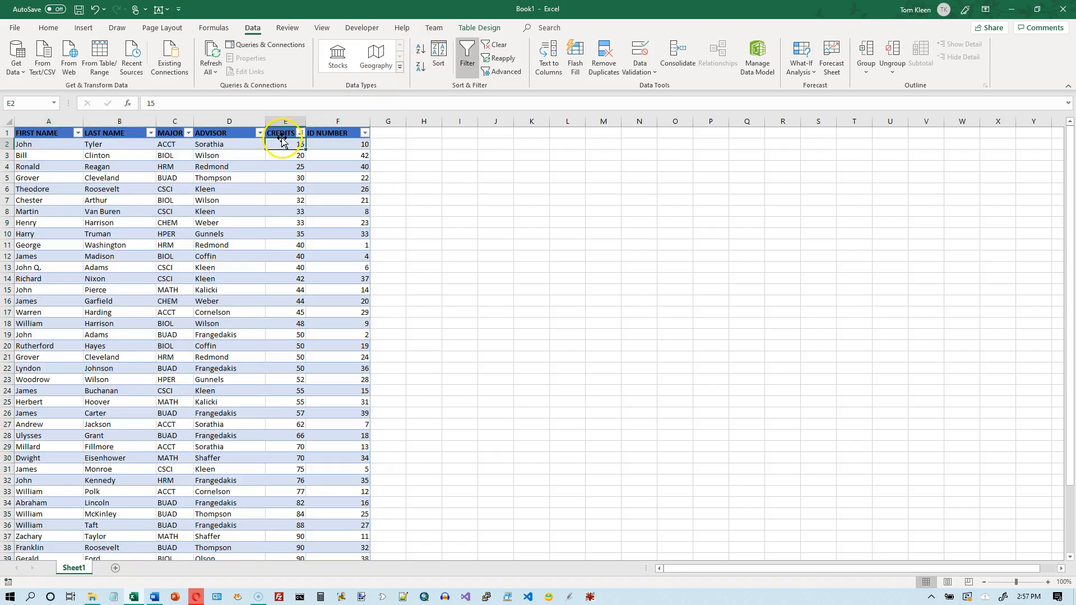
- Sort the table by ID NUMBER from smallest to largest
click(235, 144)
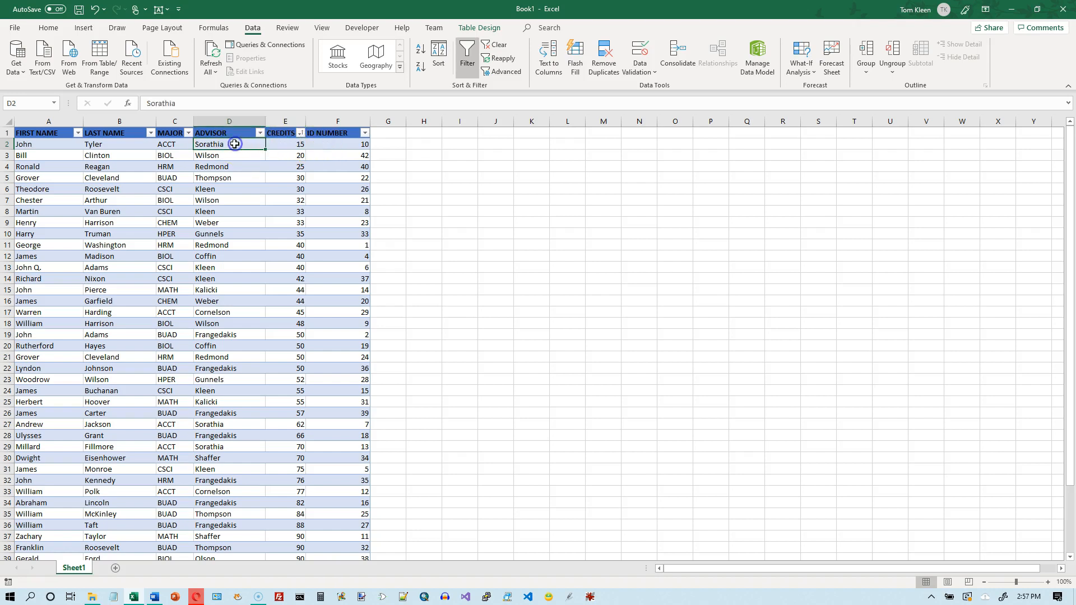
click(333, 145)
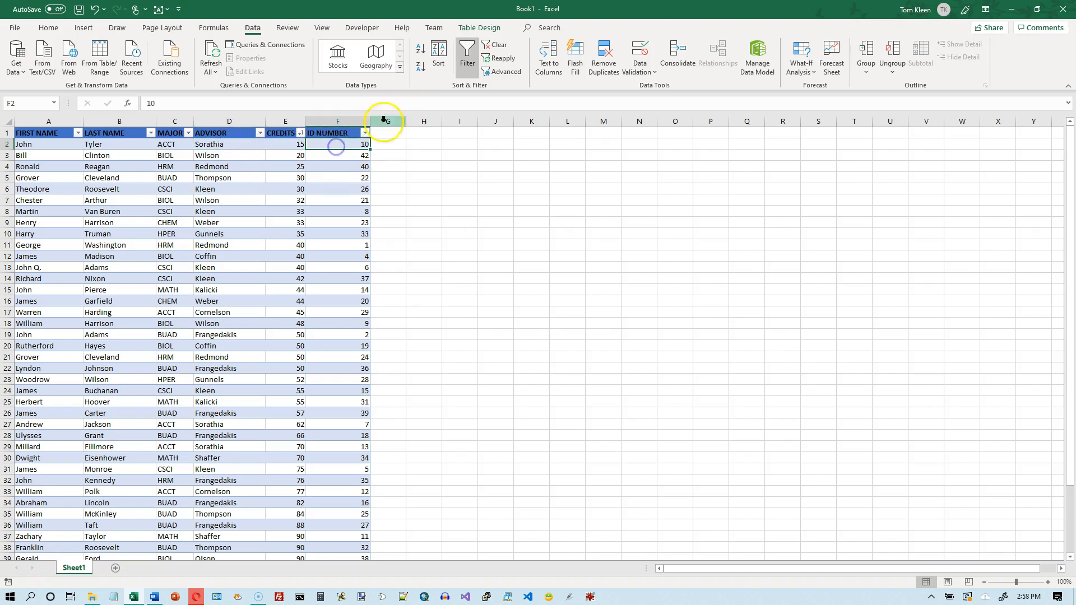
click(420, 50)
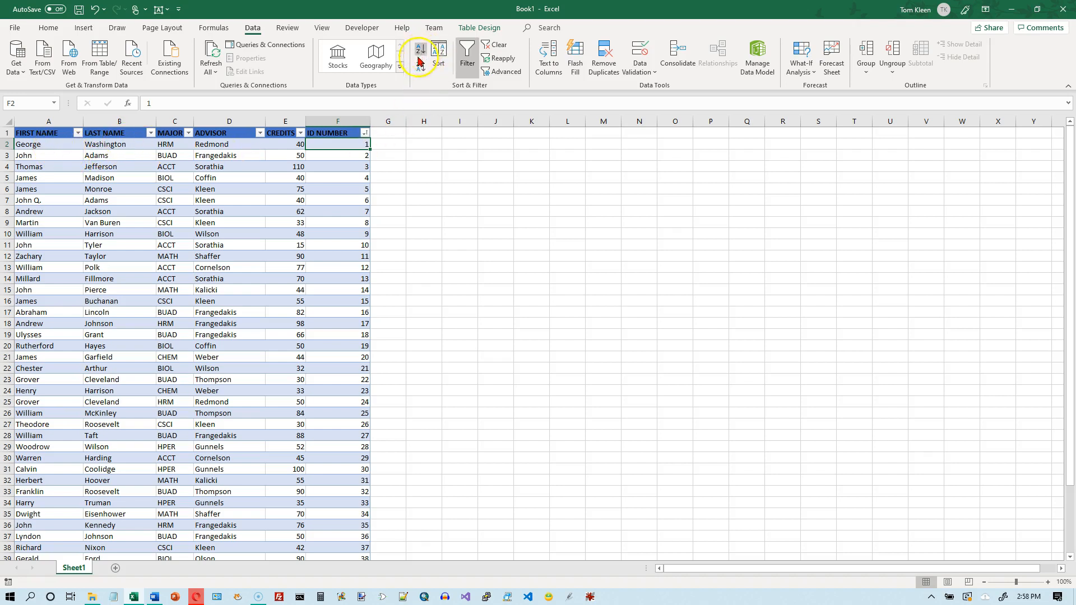
- Sort the table by FIRST NAME from A to Z
click(59, 121)
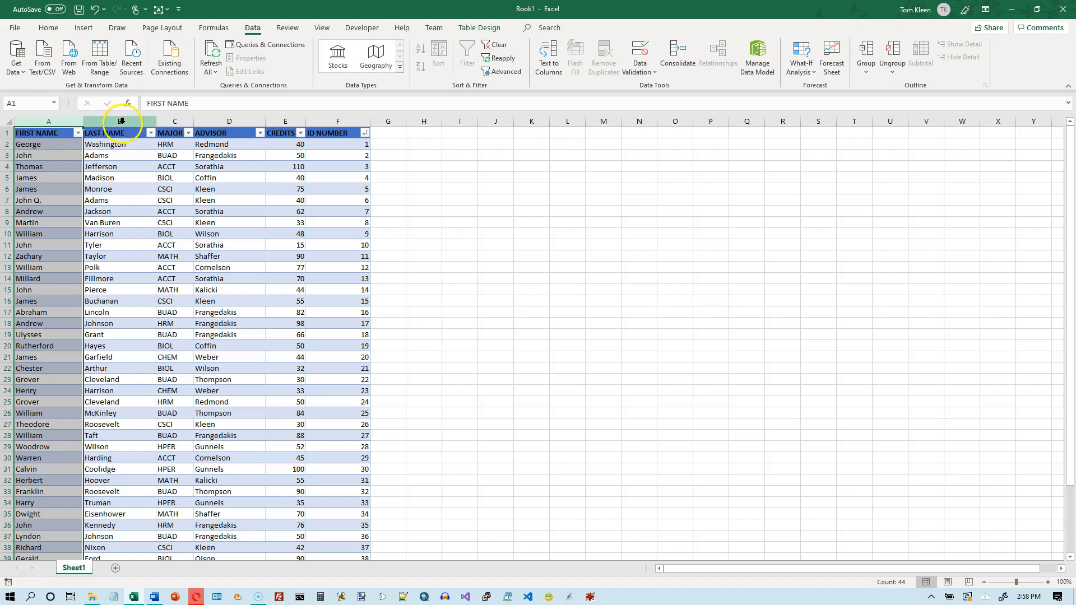
click(47, 144)
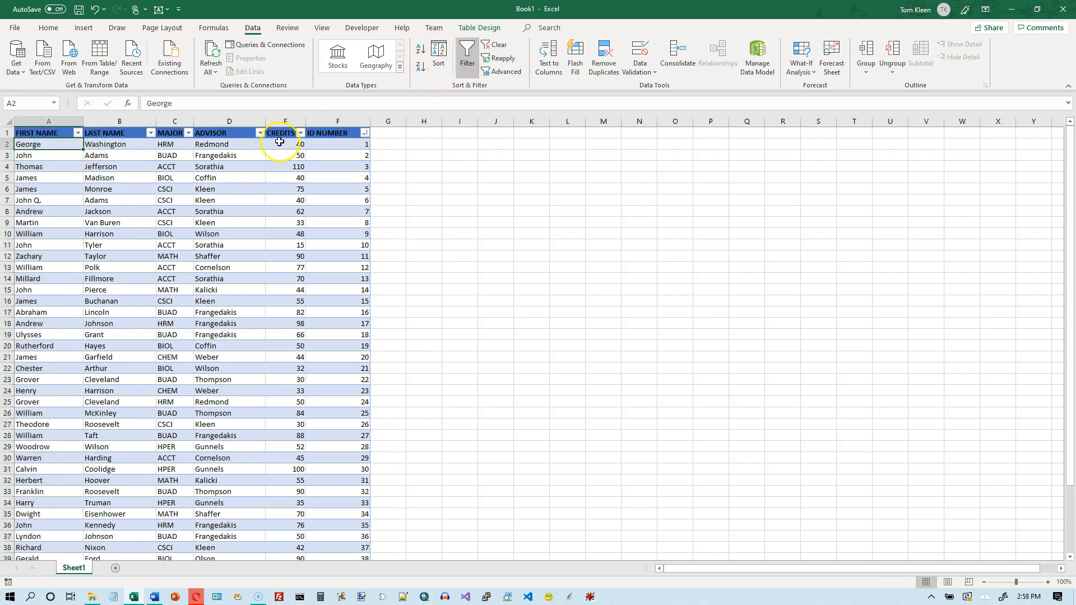
click(78, 133)
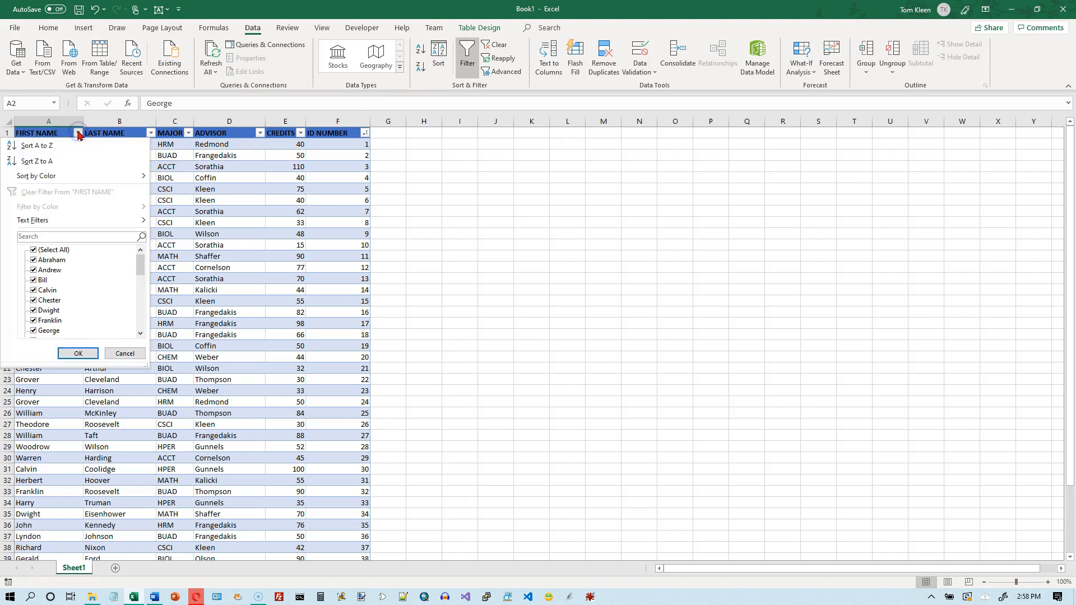
click(37, 145)
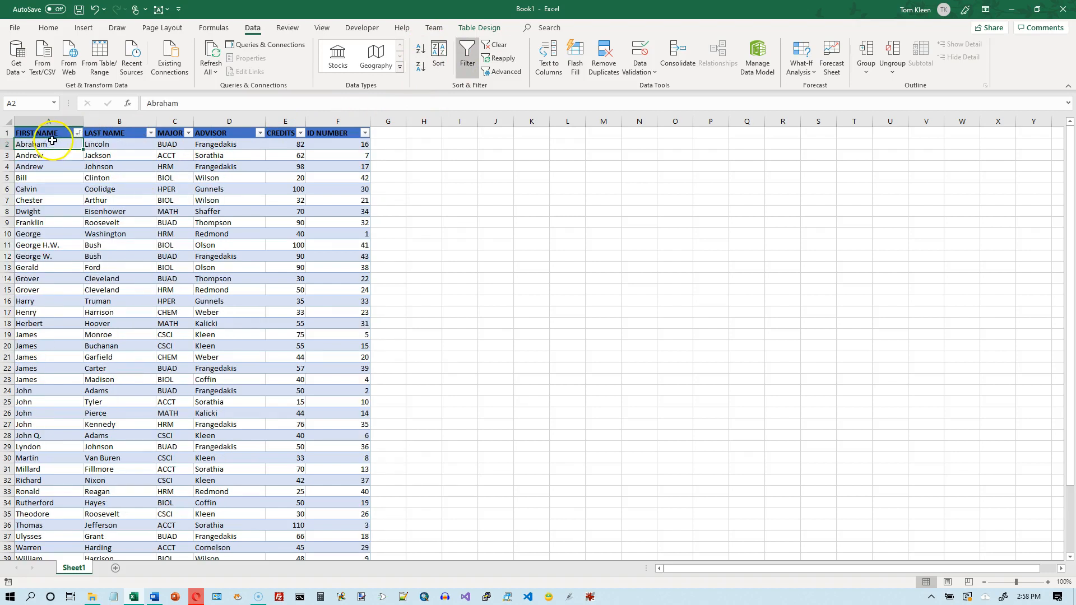
- Sort the table by ID NUMBER from smallest to largest, and view the sort options for FIRST NAME without applying one
click(365, 133)
click(289, 144)
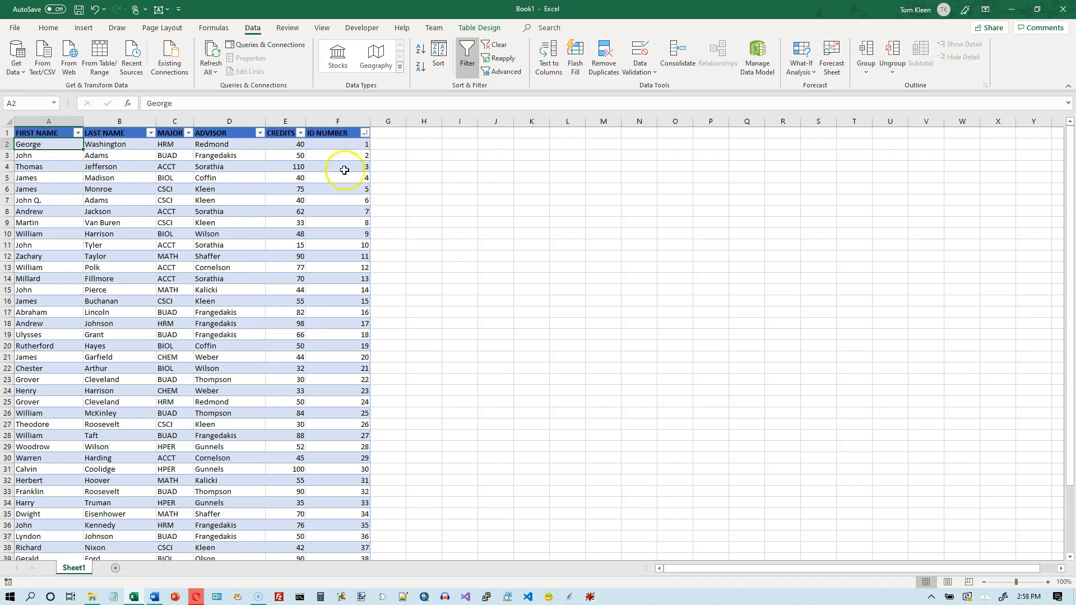
click(78, 133)
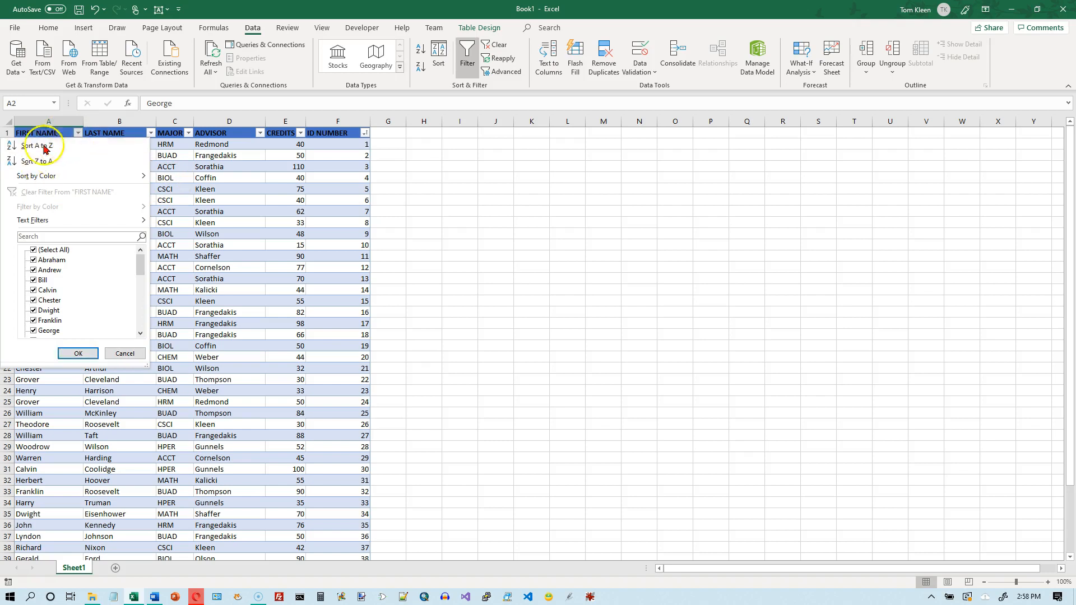
click(333, 144)
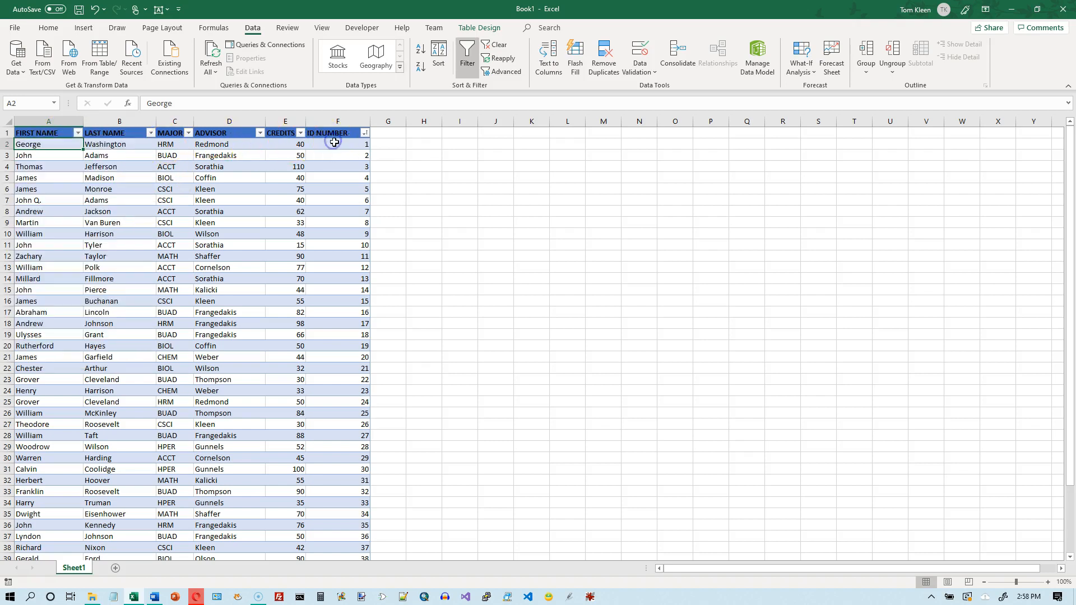